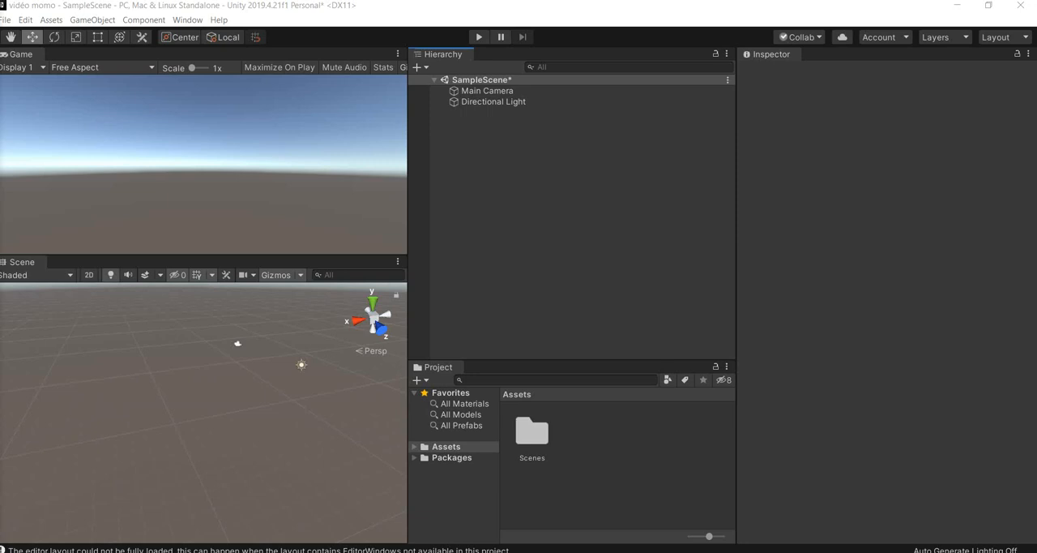
- Install the XR Interaction Toolkit 0.10.0-preview.7 package and enable the new input system backends, saving SampleScene for the restart
left_click(187, 21)
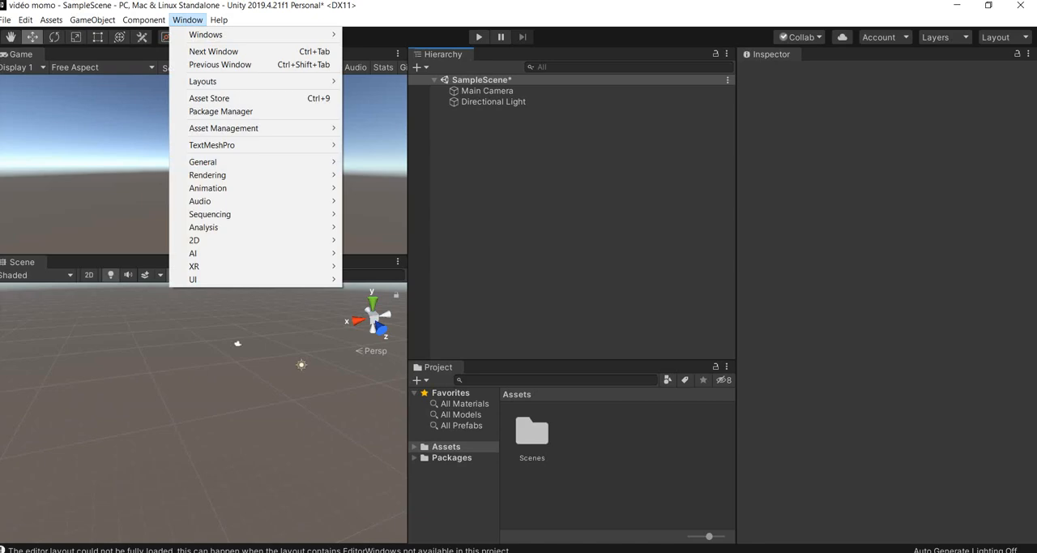
left_click(220, 111)
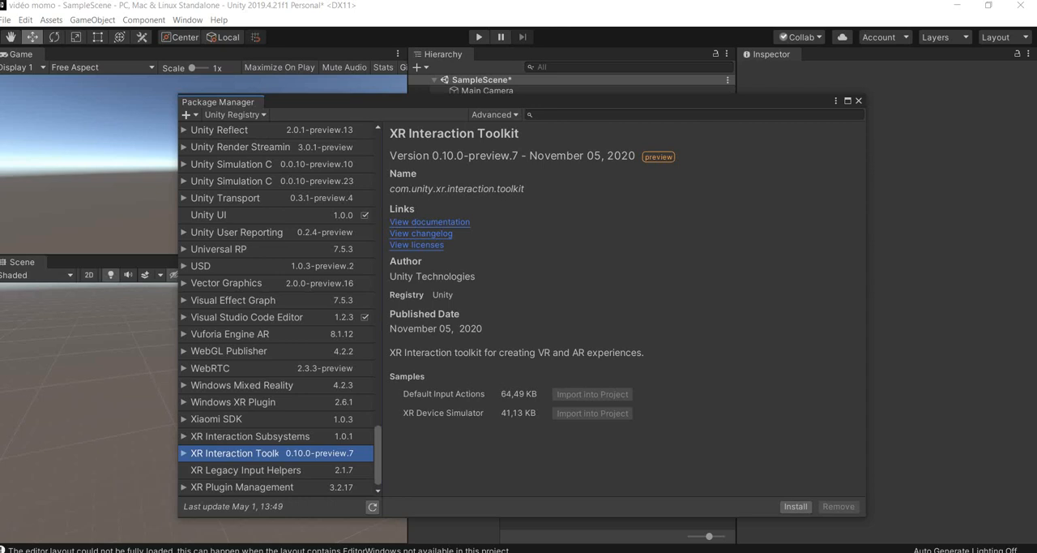
left_click(494, 114)
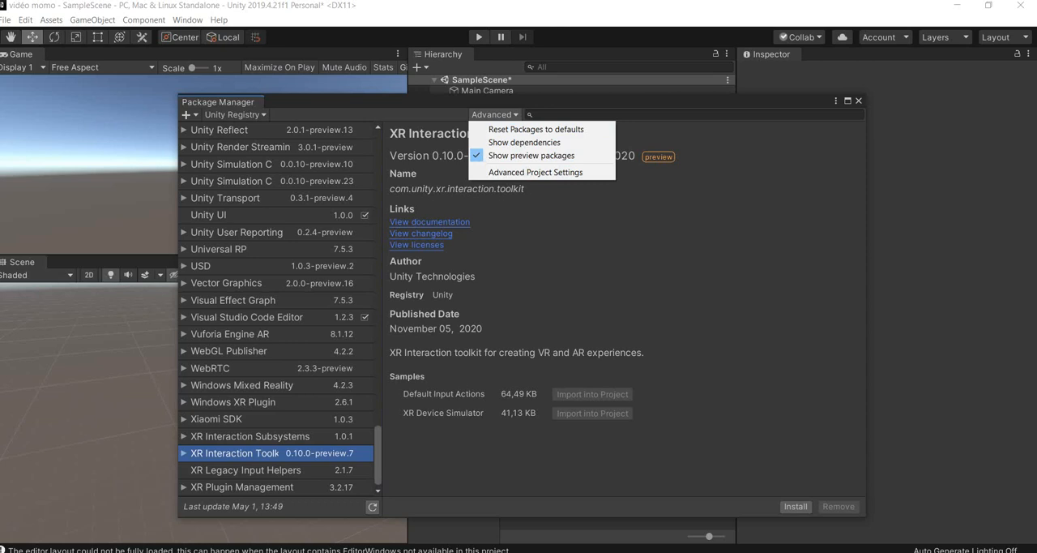
left_click(567, 198)
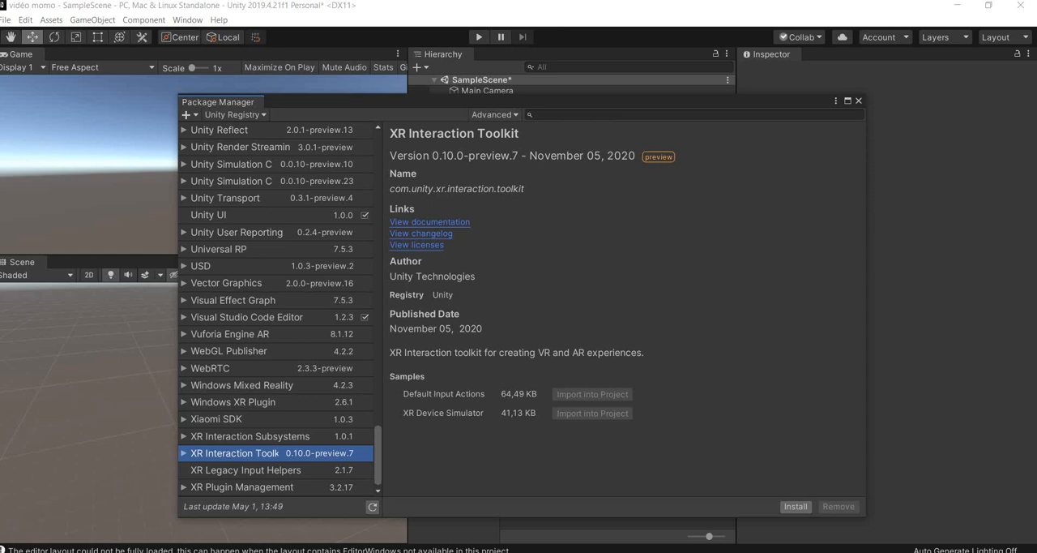
left_click(794, 506)
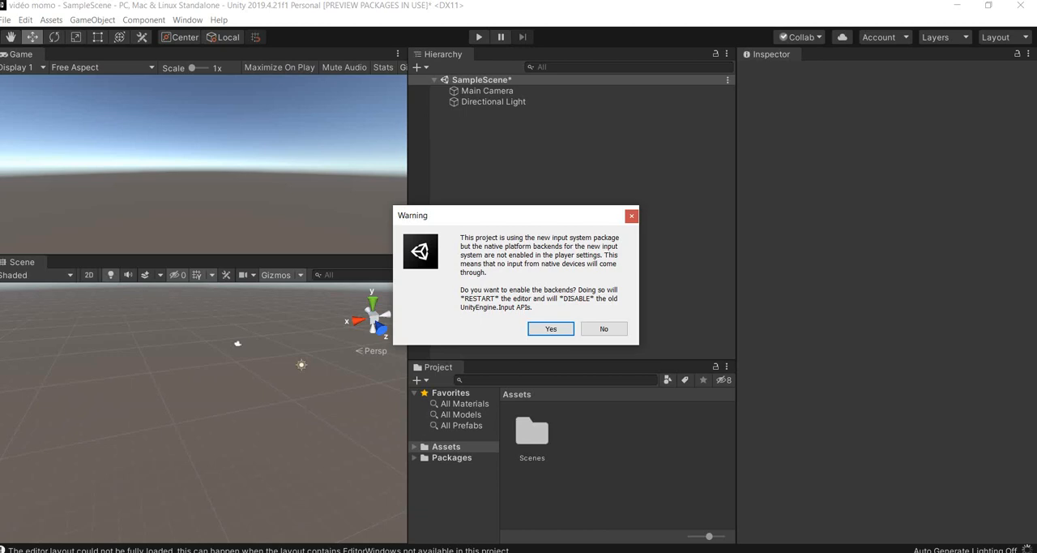
key("Return")
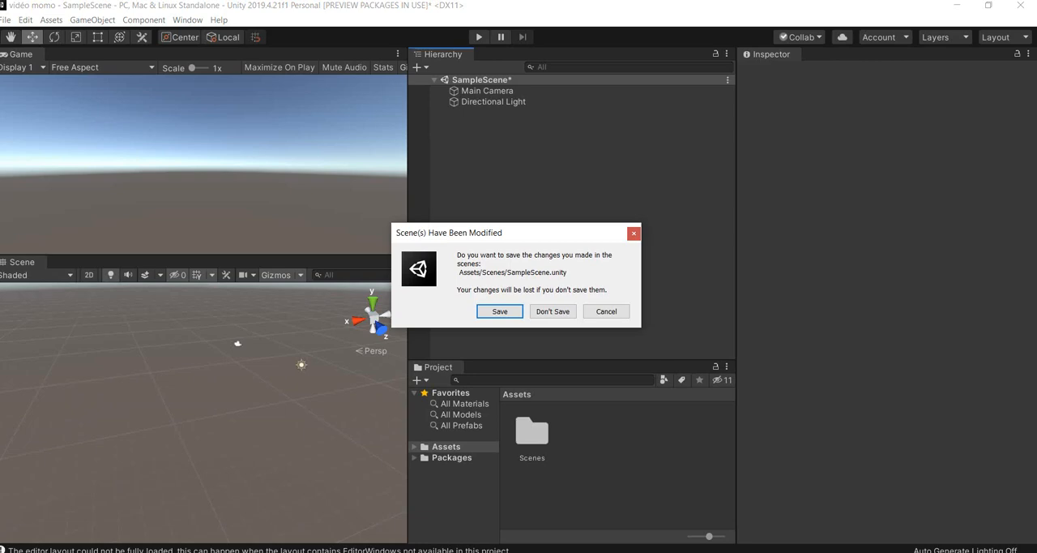
left_click(500, 311)
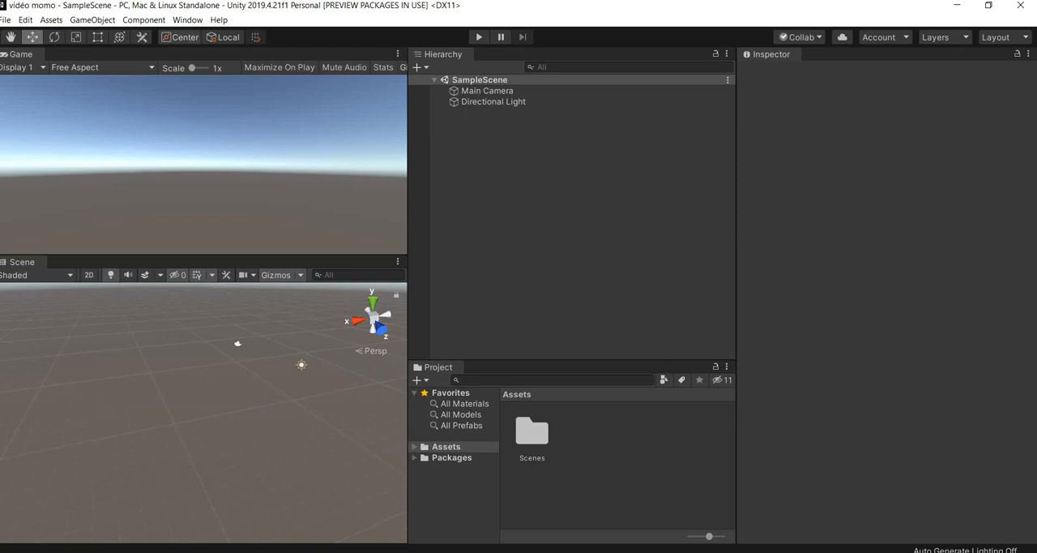
- Open the Asset Store in a floating window and search it for "oculus"
left_click(187, 20)
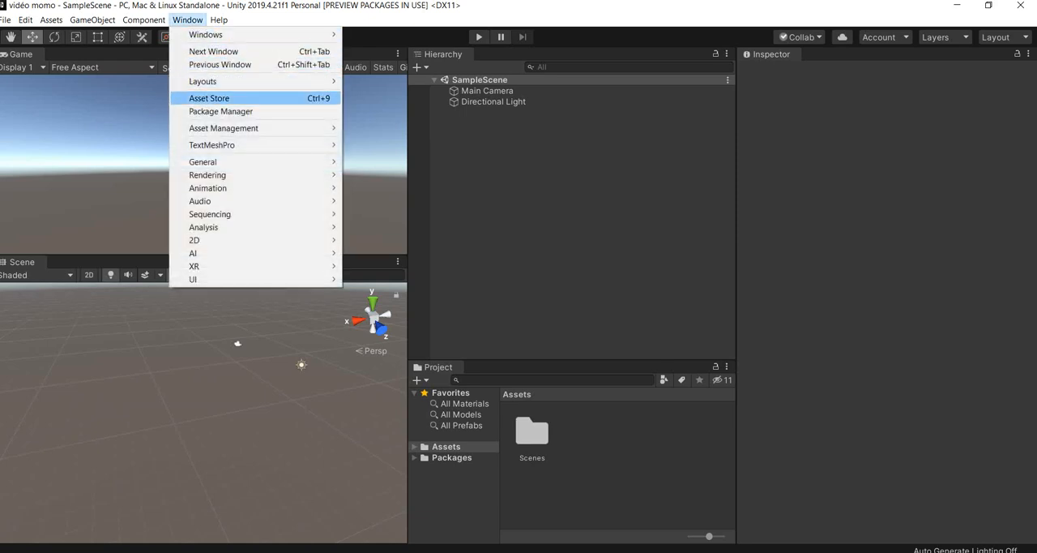
left_click(209, 98)
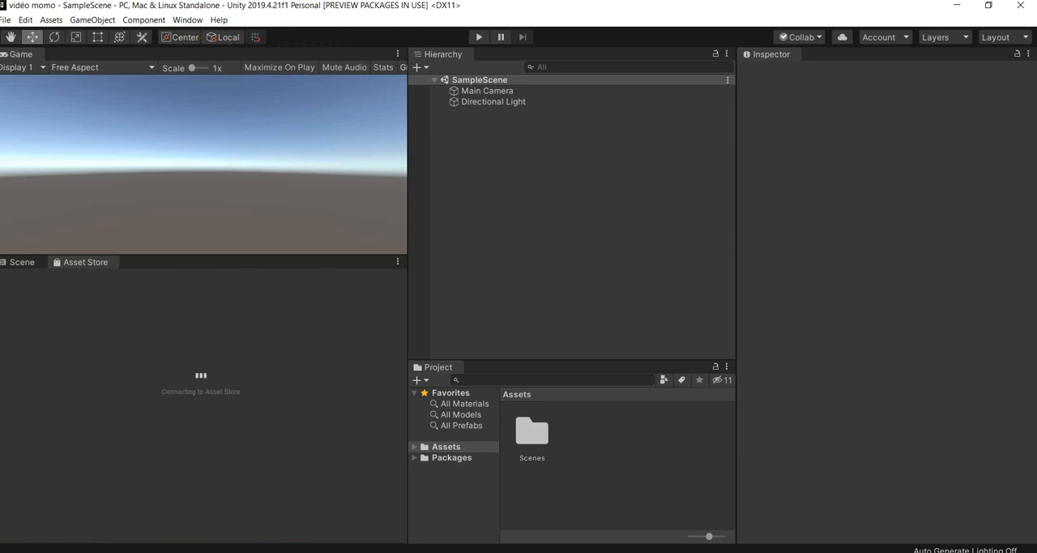
left_click_drag(85, 261, 571, 224)
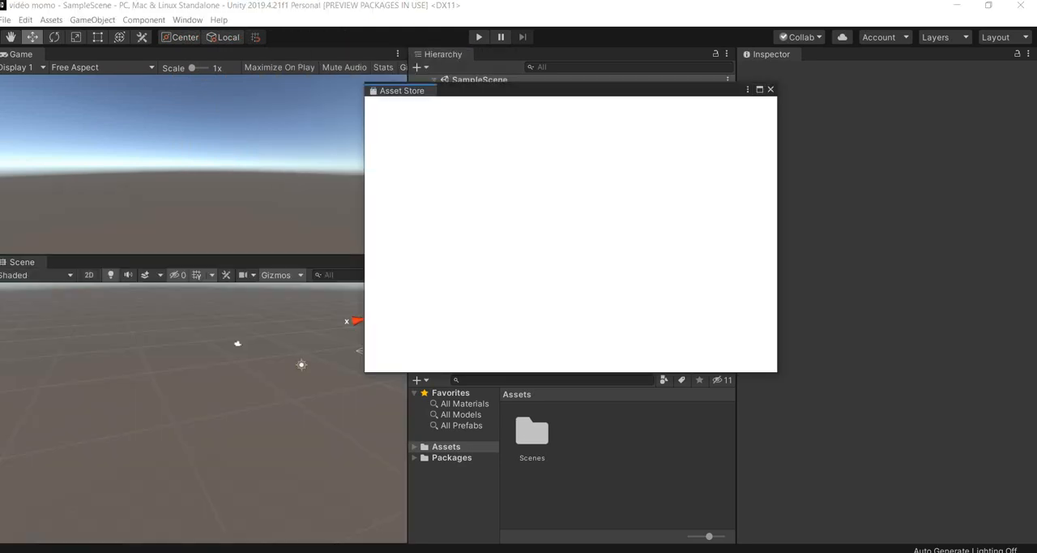
left_click_drag(510, 90, 487, 104)
left_click(482, 195)
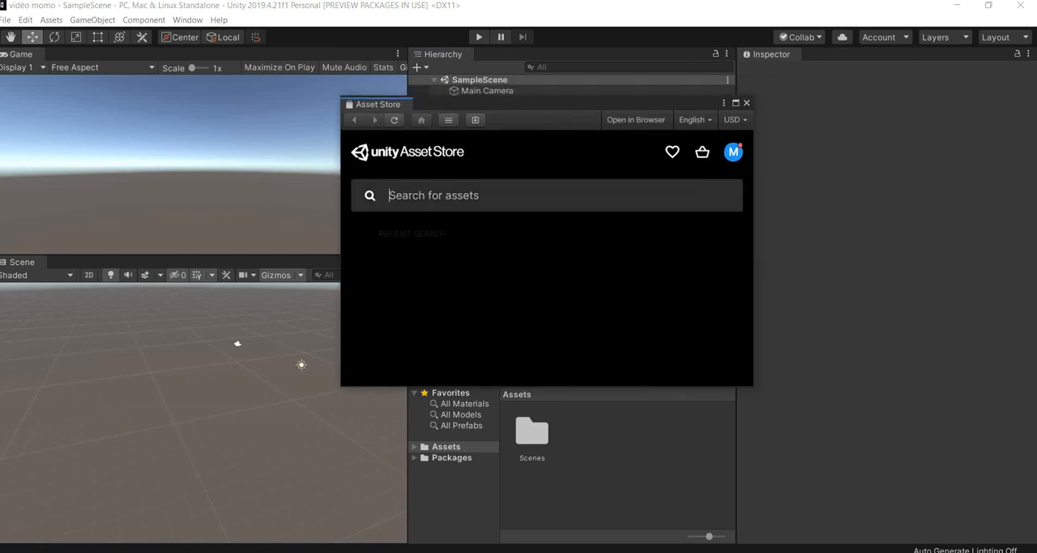
type("oculus")
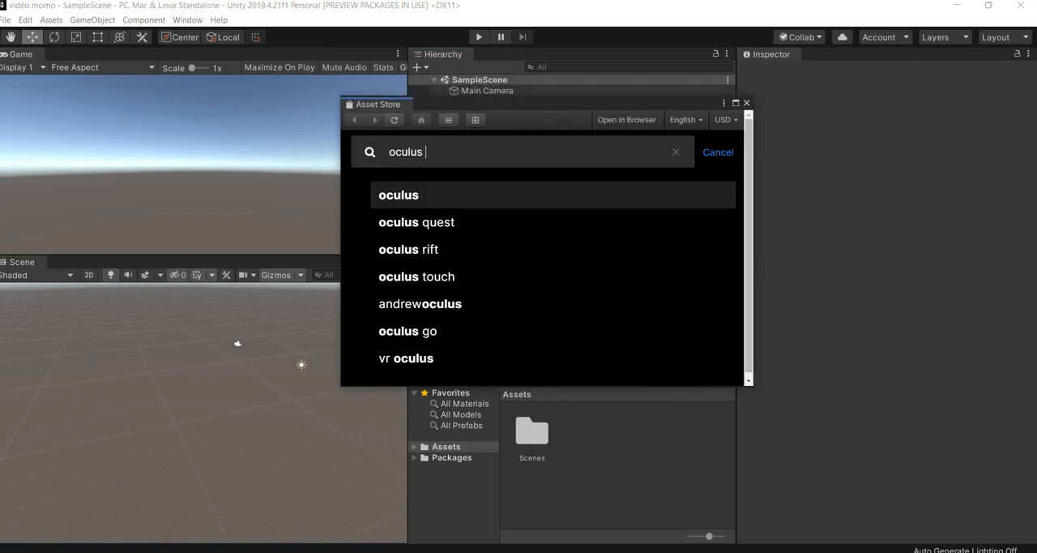
left_click(481, 195)
- Open the free Oculus Integration asset and import its complete package contents into the project
scroll(547, 259, "down", 1)
scroll(547, 258, "down", 5)
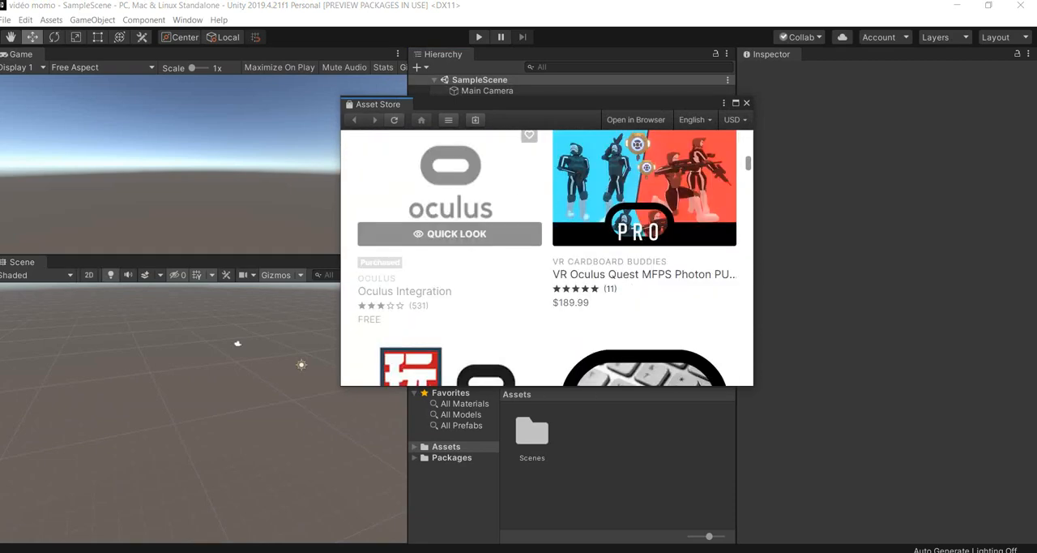
scroll(547, 258, "up", 1)
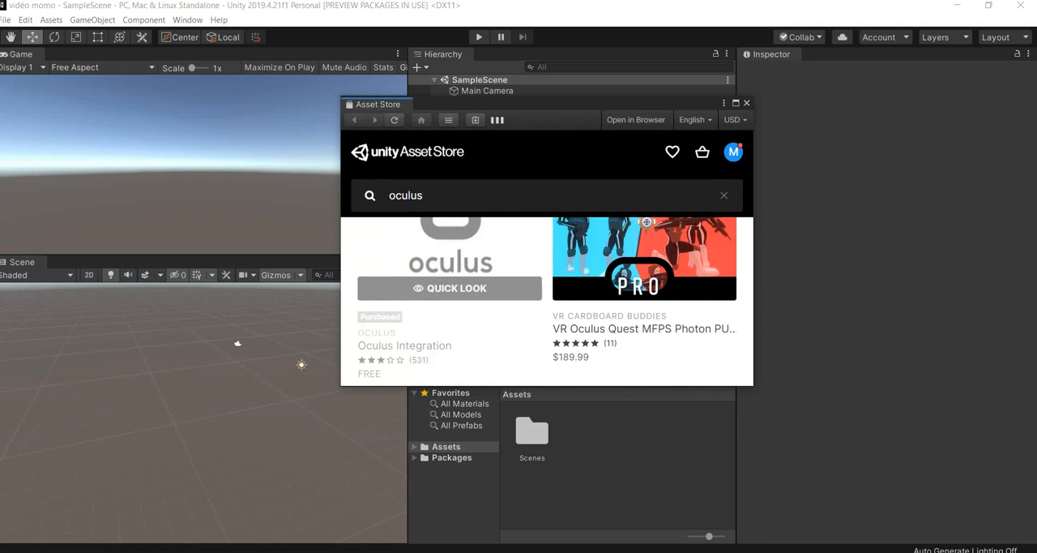
scroll(450, 324, "down", 3)
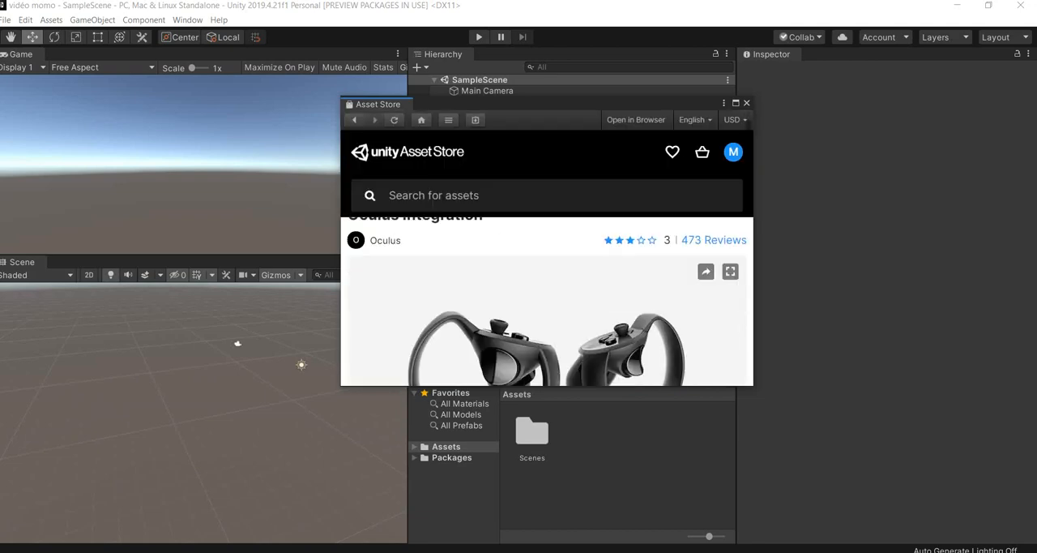
scroll(547, 258, "down", 3)
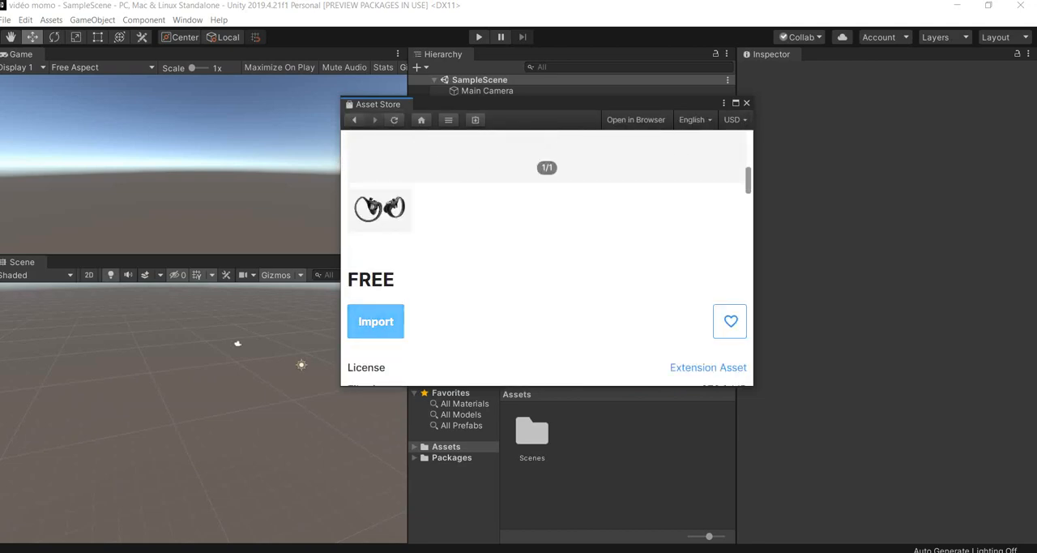
left_click(376, 322)
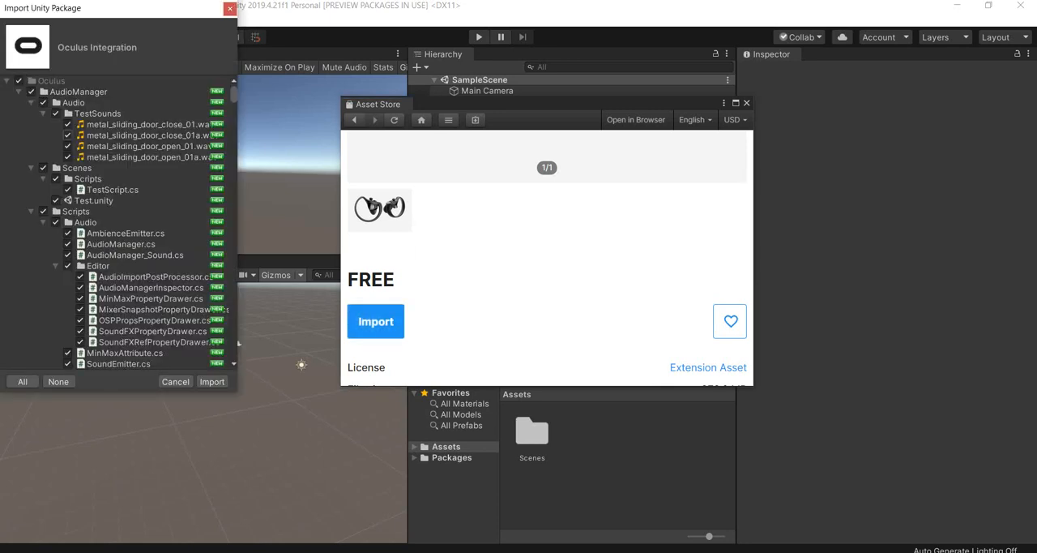
scroll(235, 343, "down", 5)
scroll(238, 342, "down", 20)
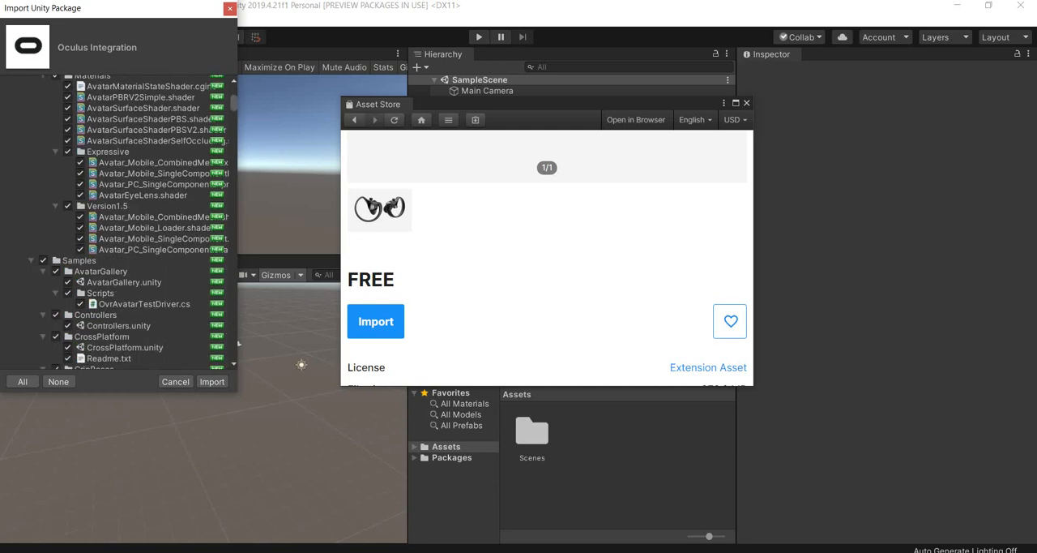
left_click(212, 380)
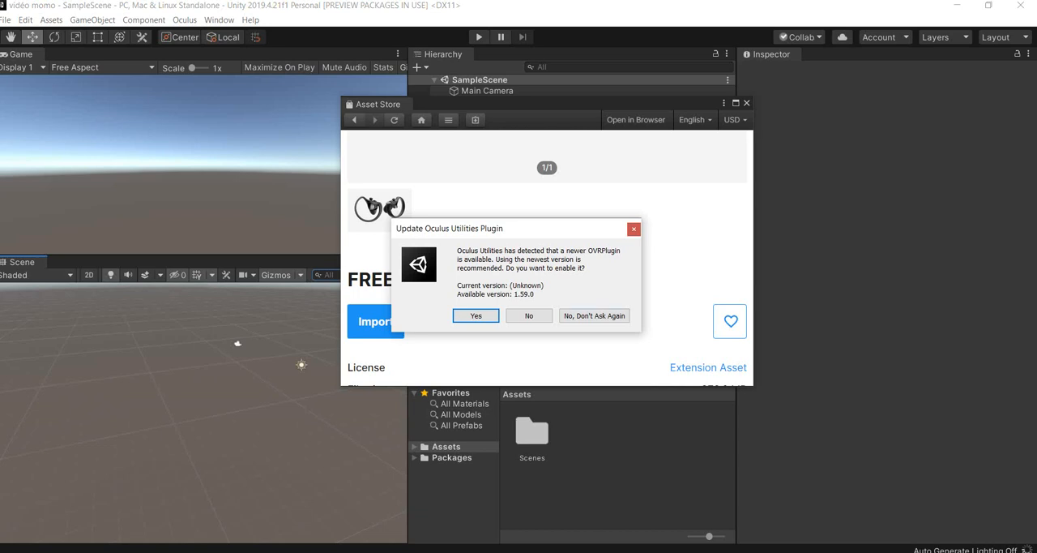
- Update OVRPlugin to 1.59.0 and upgrade the spatializer plugins, restarting the editor and closing the Asset Store window
left_click(476, 316)
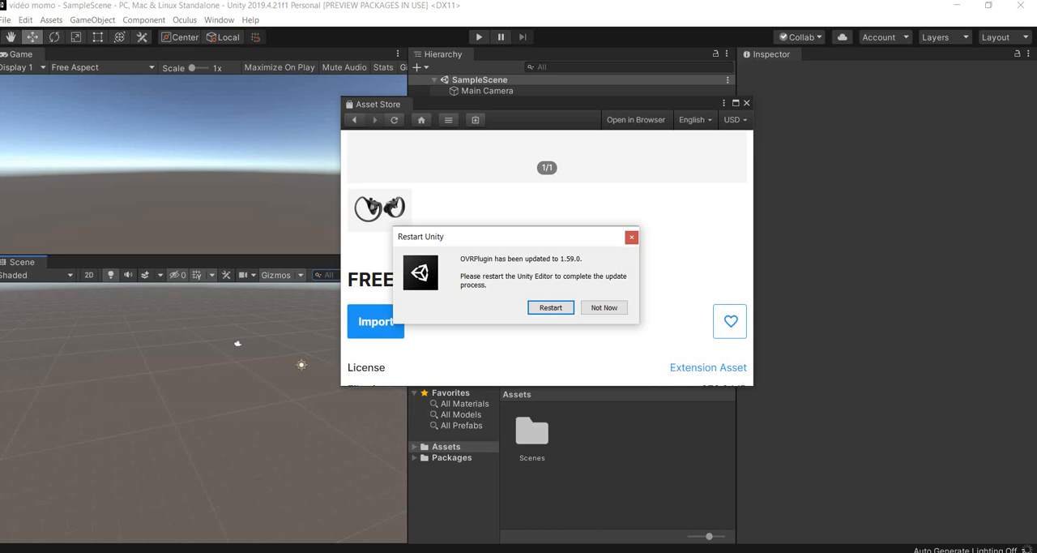
left_click(551, 307)
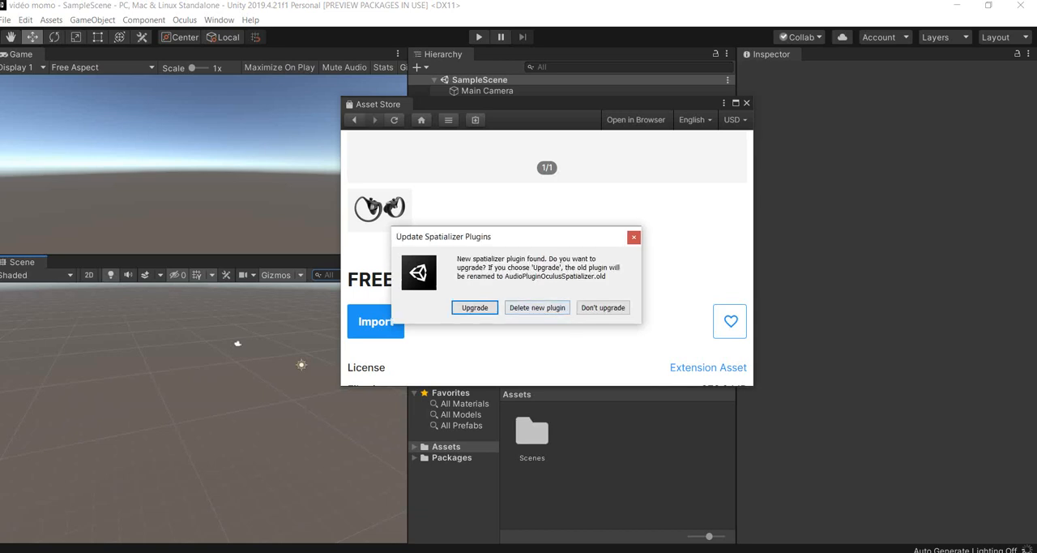
left_click(475, 307)
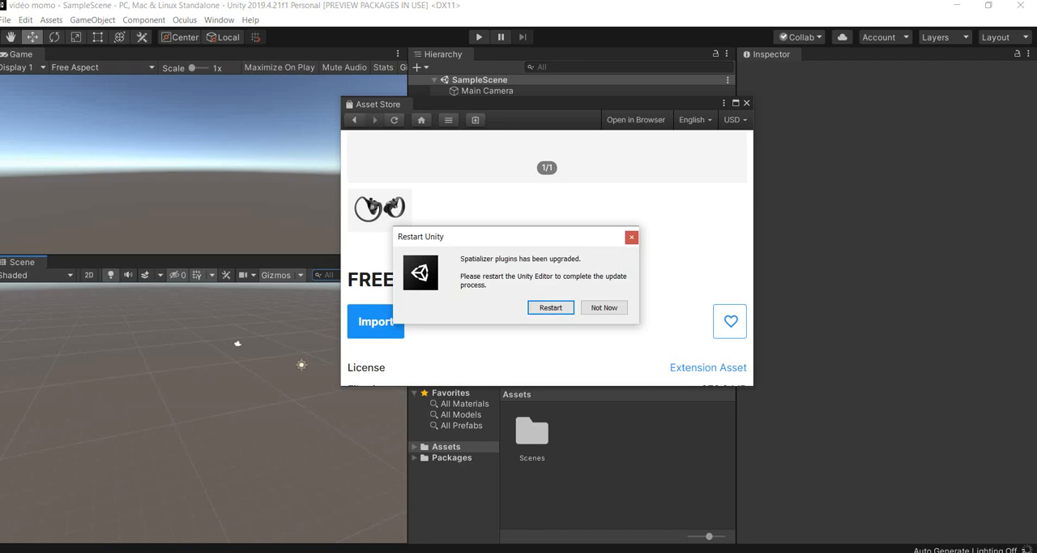
left_click(551, 307)
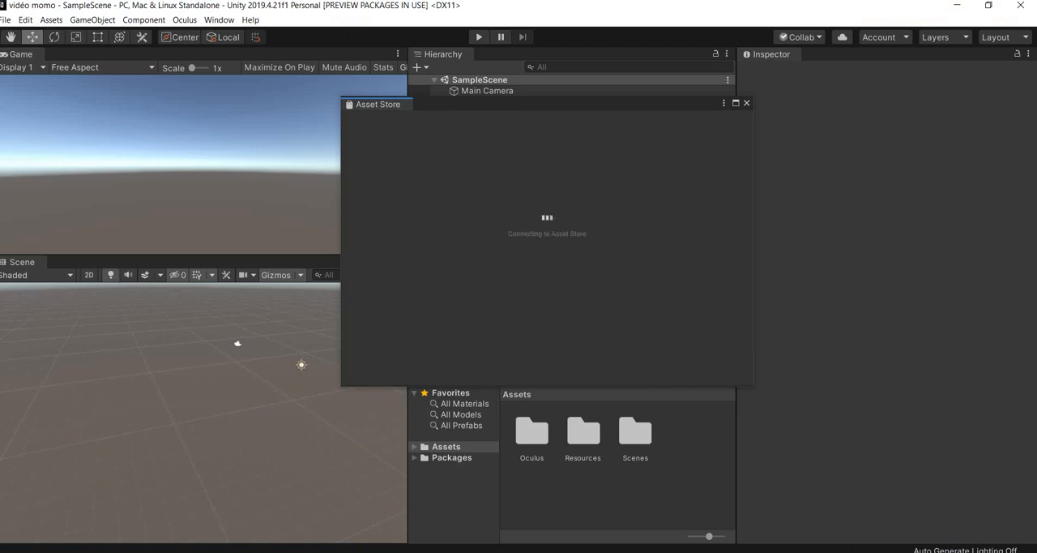
left_click(747, 103)
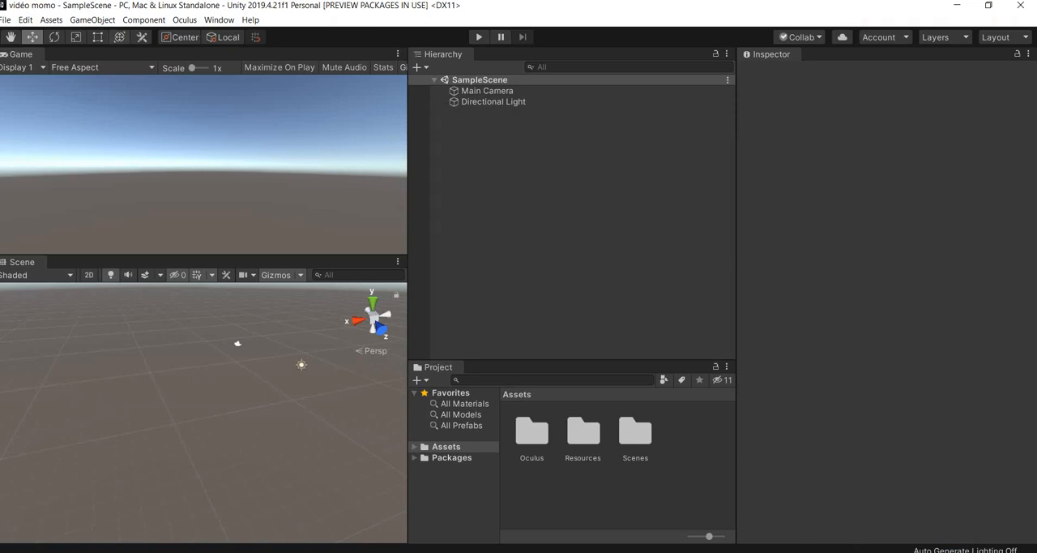
- Install XR Plugin Management from the project settings
left_click(25, 19)
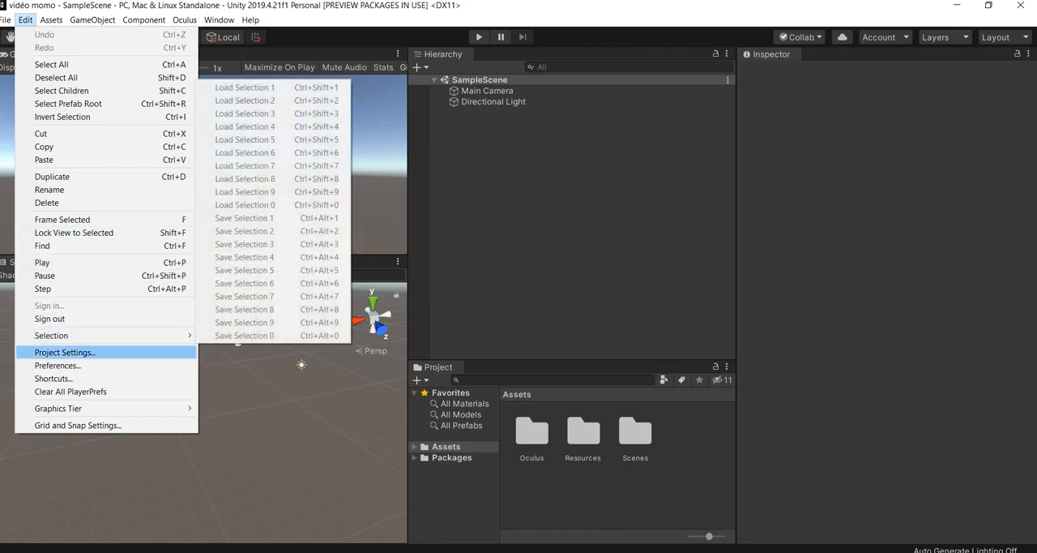
left_click(66, 353)
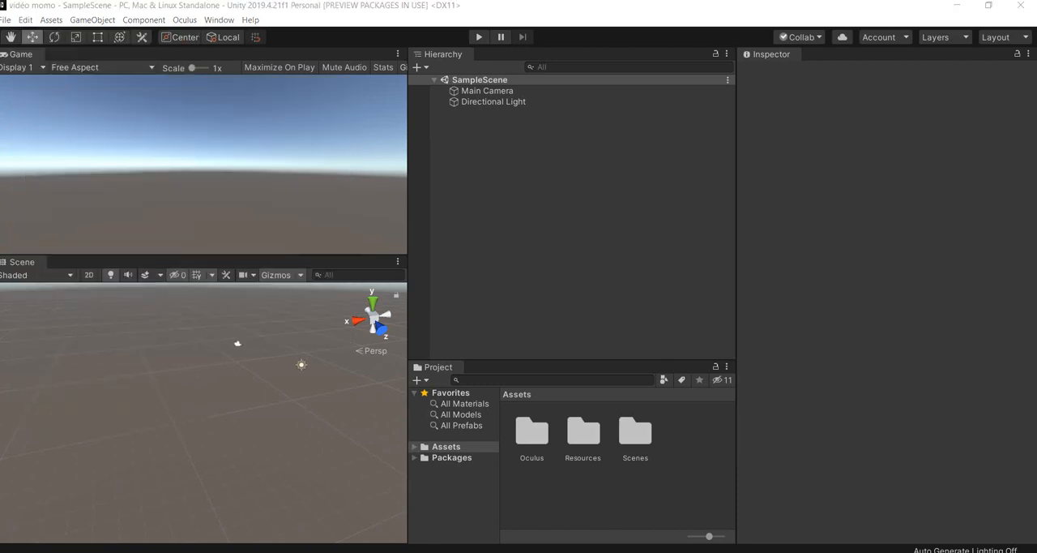
left_click_drag(0, 121, 702, 72)
left_click(977, 71)
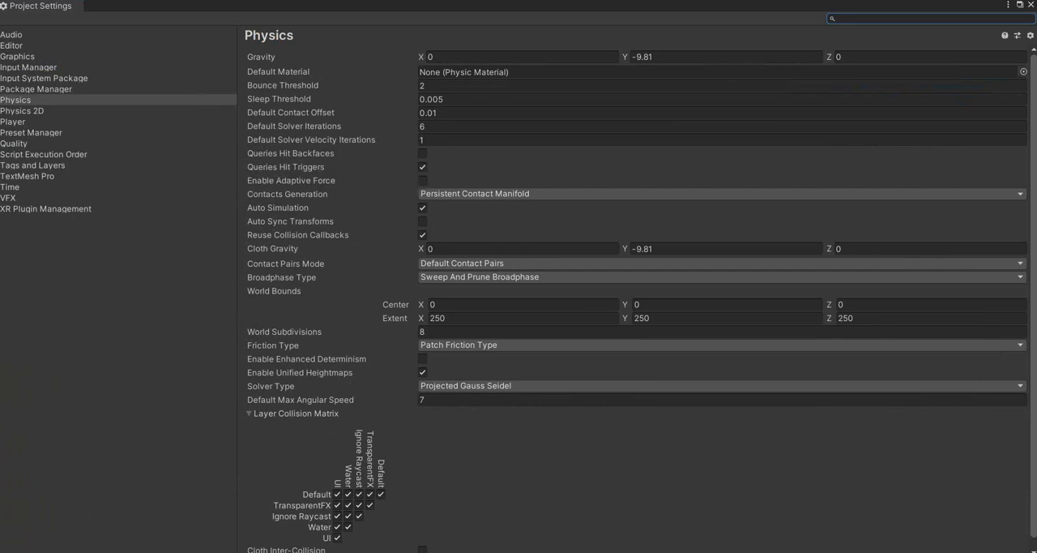
left_click(46, 209)
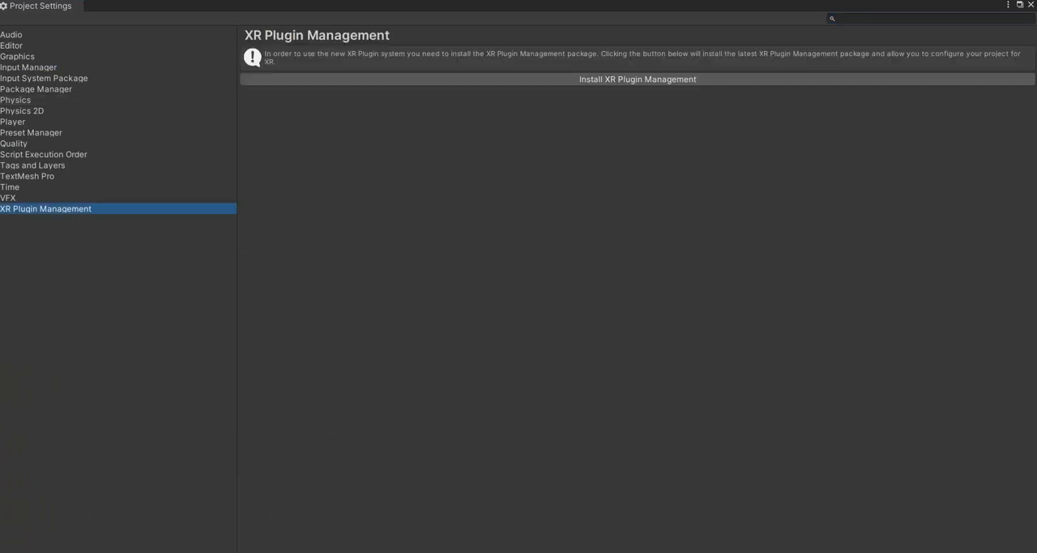
left_click(638, 80)
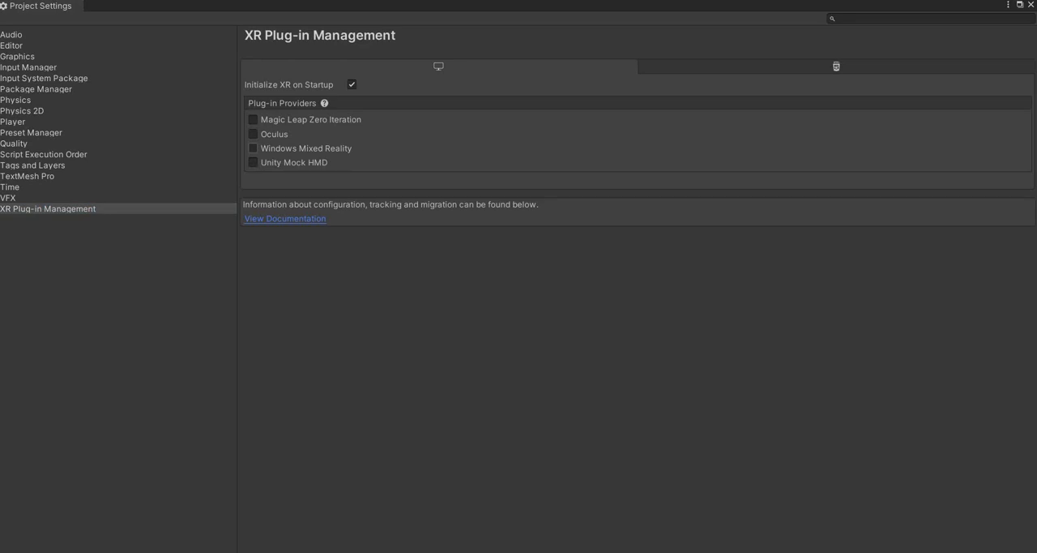
- Enable the Oculus plug-in provider for PC, Mac & Linux Standalone and close the project settings
left_click(253, 134)
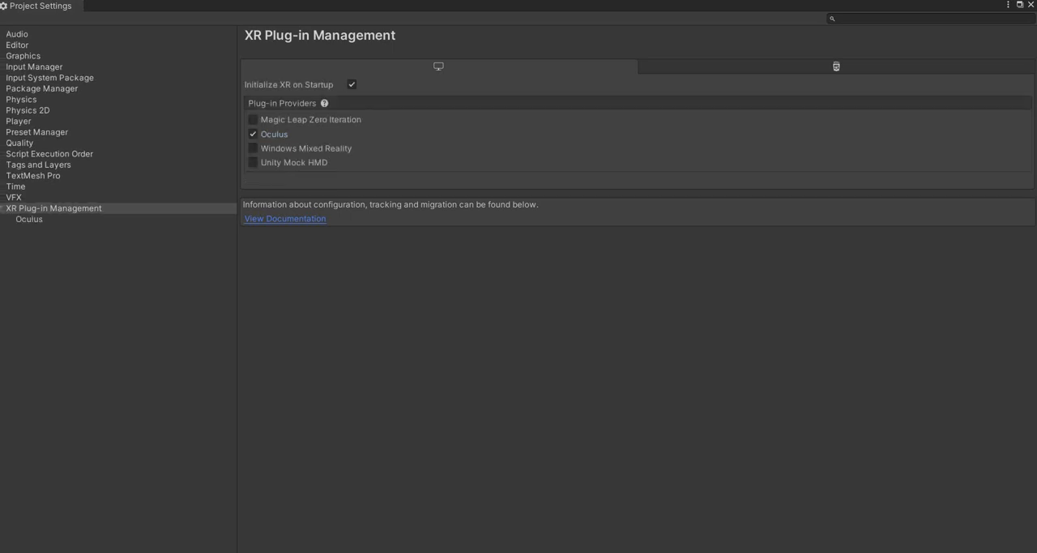
left_click(836, 66)
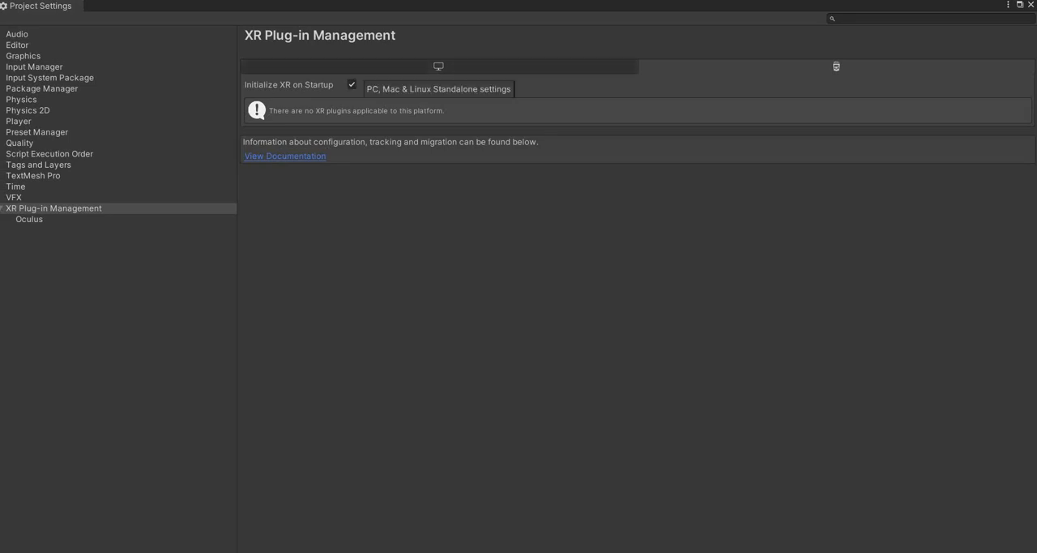
left_click(439, 65)
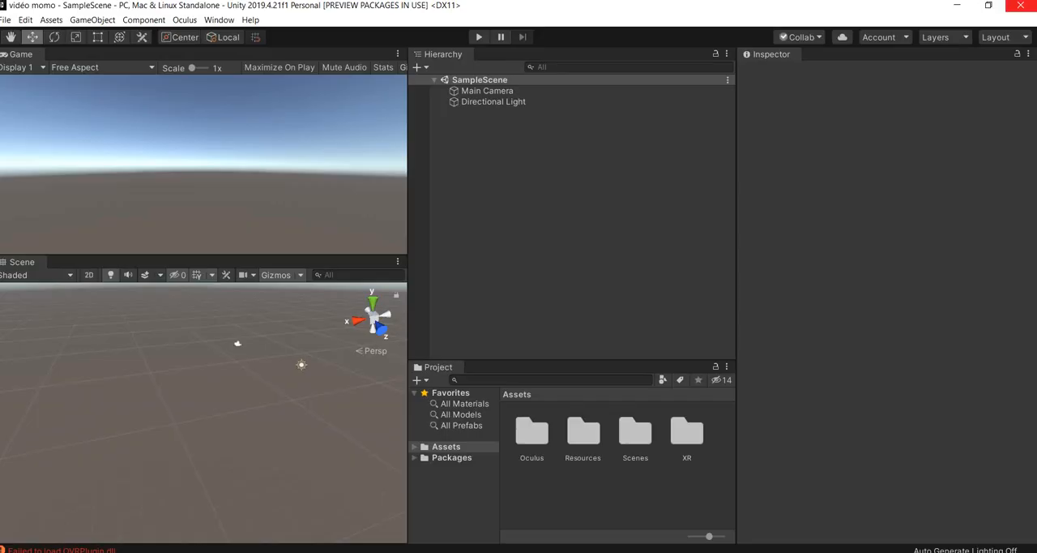
left_click(1031, 5)
- Add a 3D plane to the sample scene as its ground surface
scroll(202, 397, "down", 2)
right_click_drag(203, 398, 227, 417)
middle_click_drag(227, 397, 154, 428)
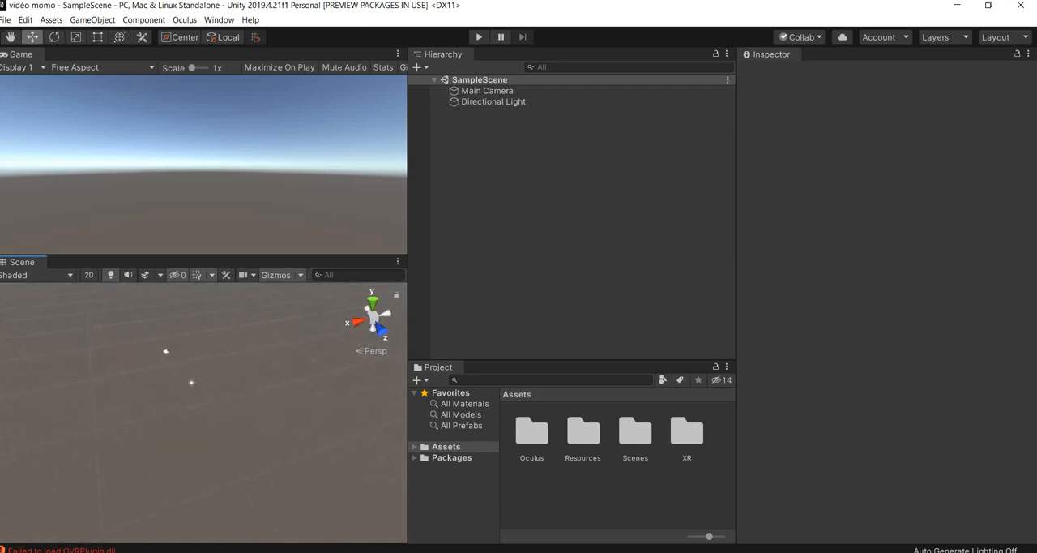
right_click(508, 193)
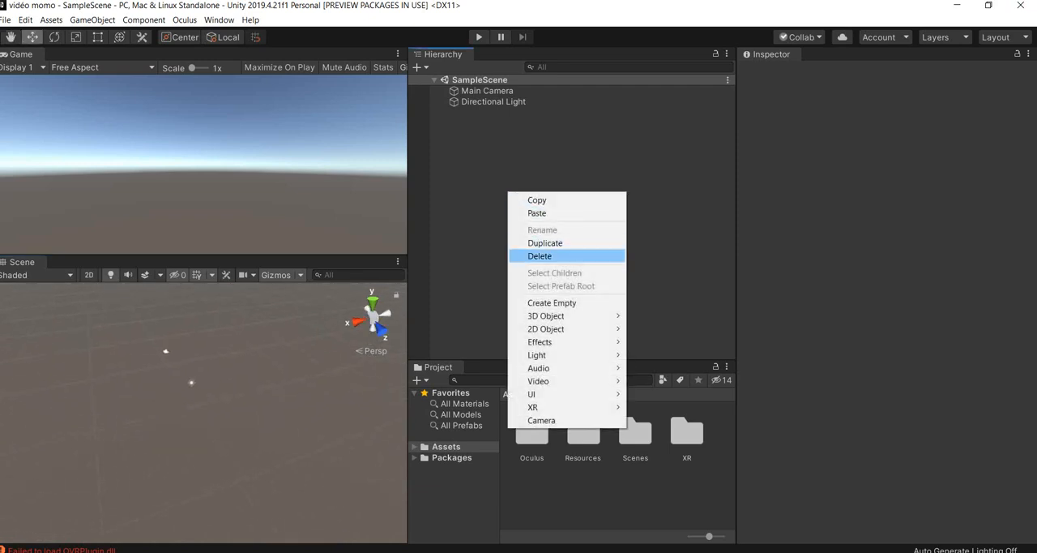
mouse_move(559, 315)
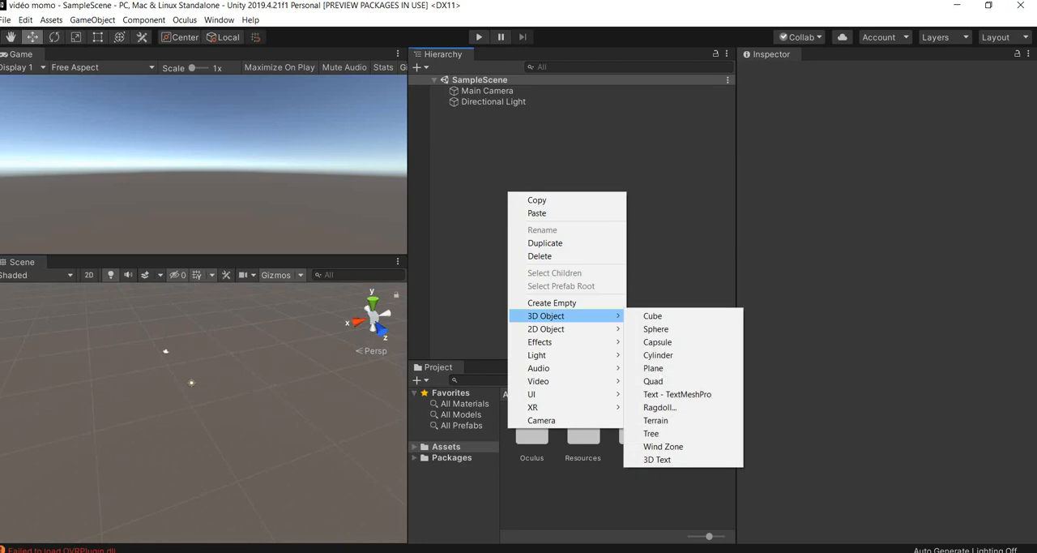
left_click(653, 368)
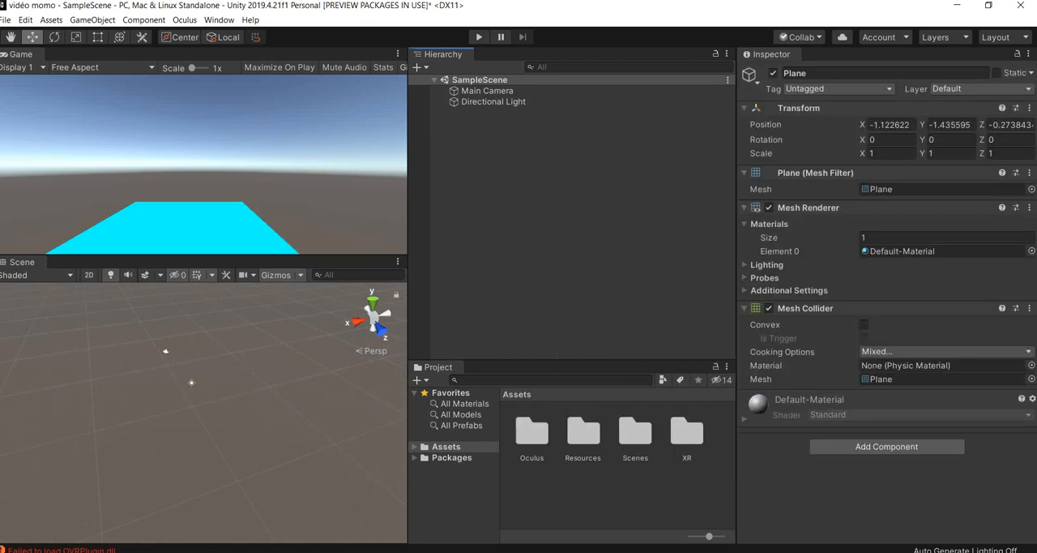
- Scale the plane uniformly to about 8.16 on all three axes and deselect it
key("r")
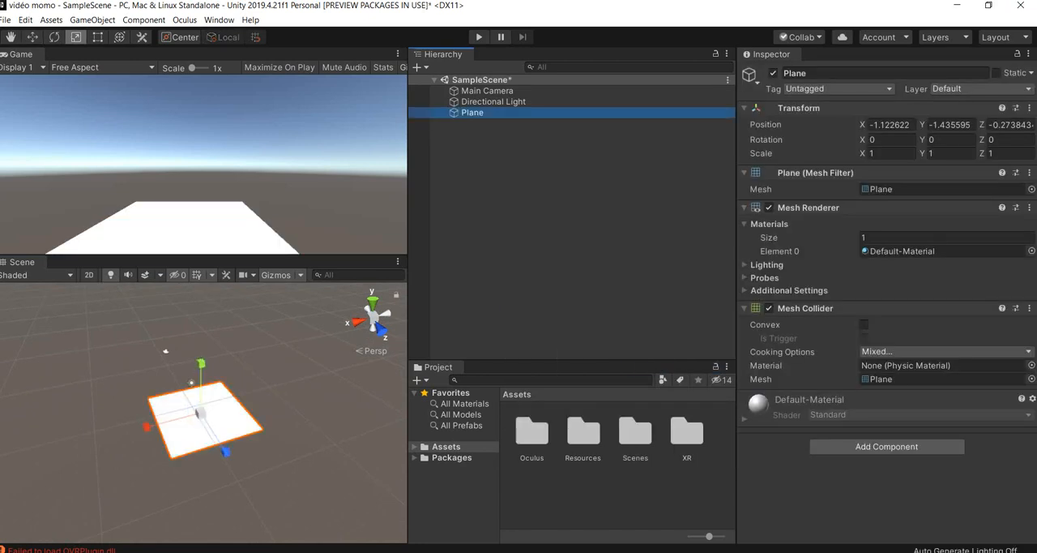
left_click_drag(200, 413, 372, 407)
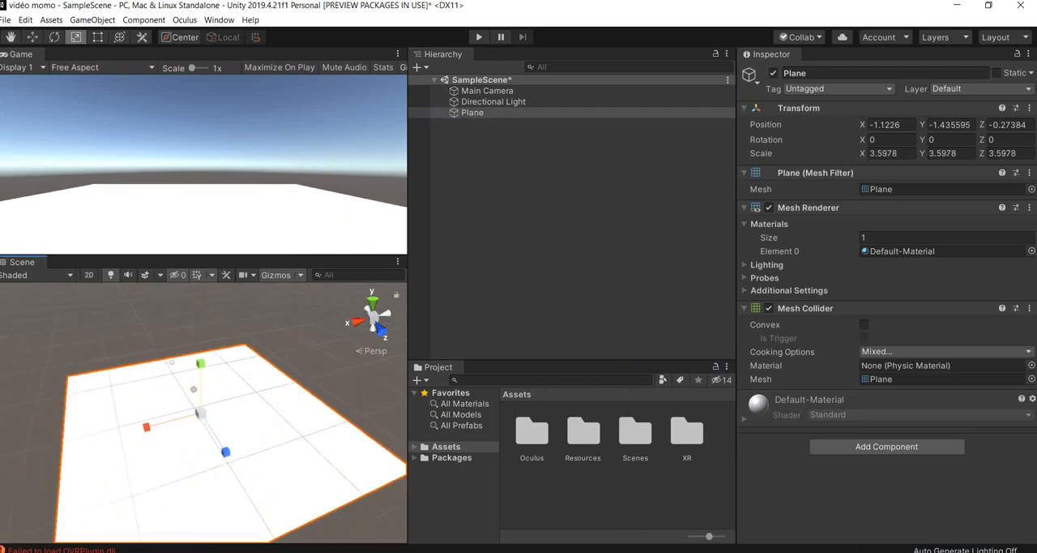
left_click_drag(200, 413, 290, 409)
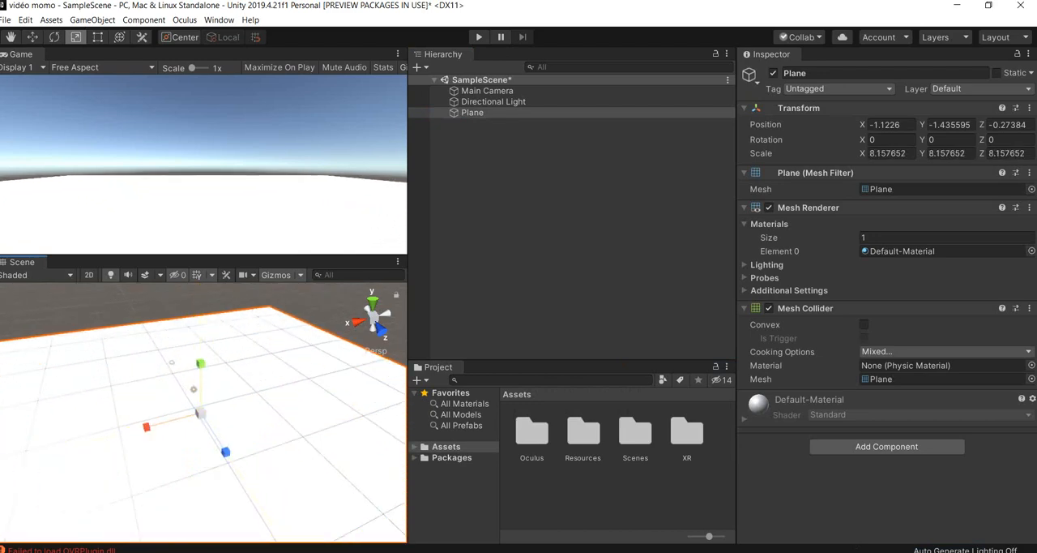
left_click(447, 446)
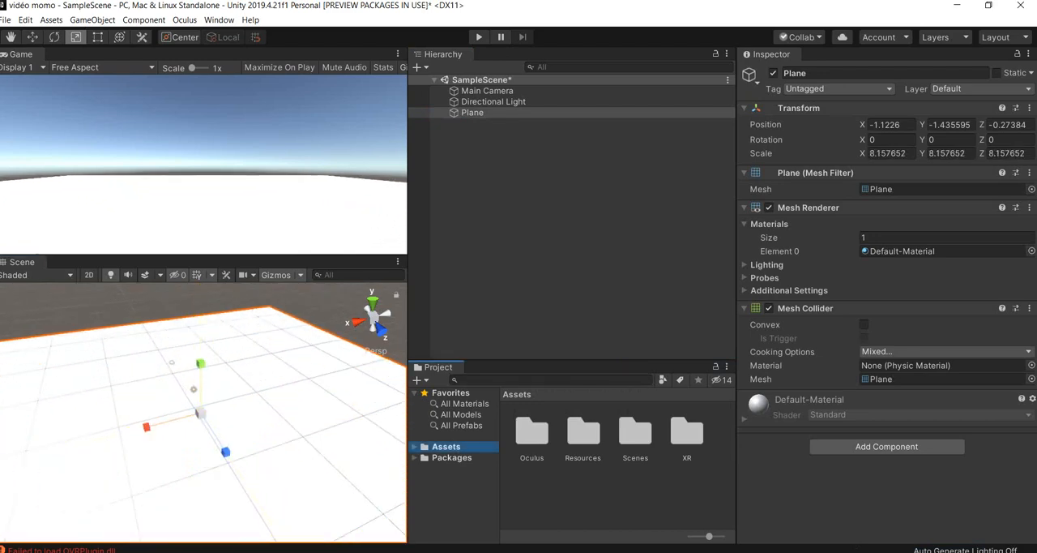
left_click(539, 235)
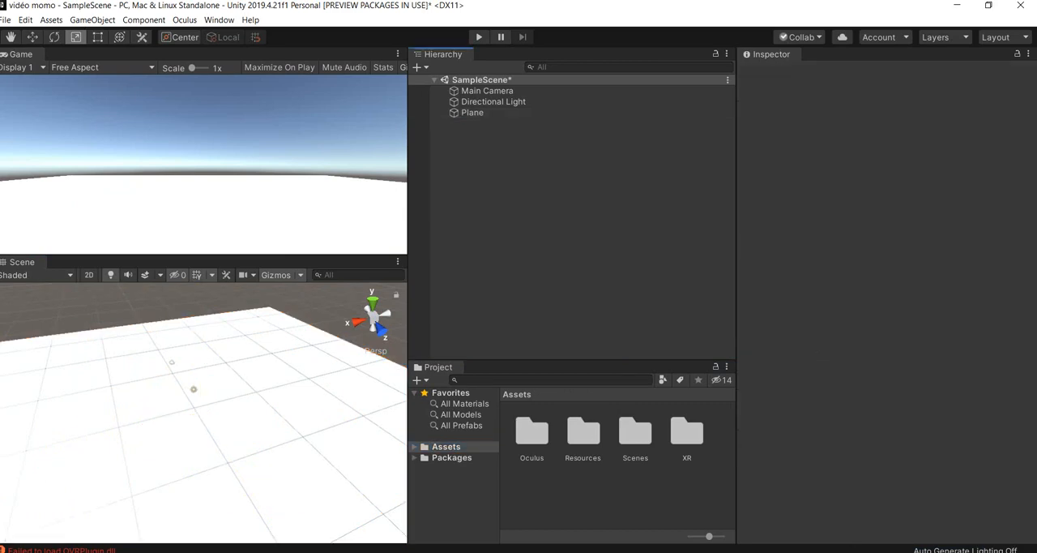
- Create a material named "black" in the Assets folder, give it a dark blue albedo and apply it to the plane
left_click(446, 447)
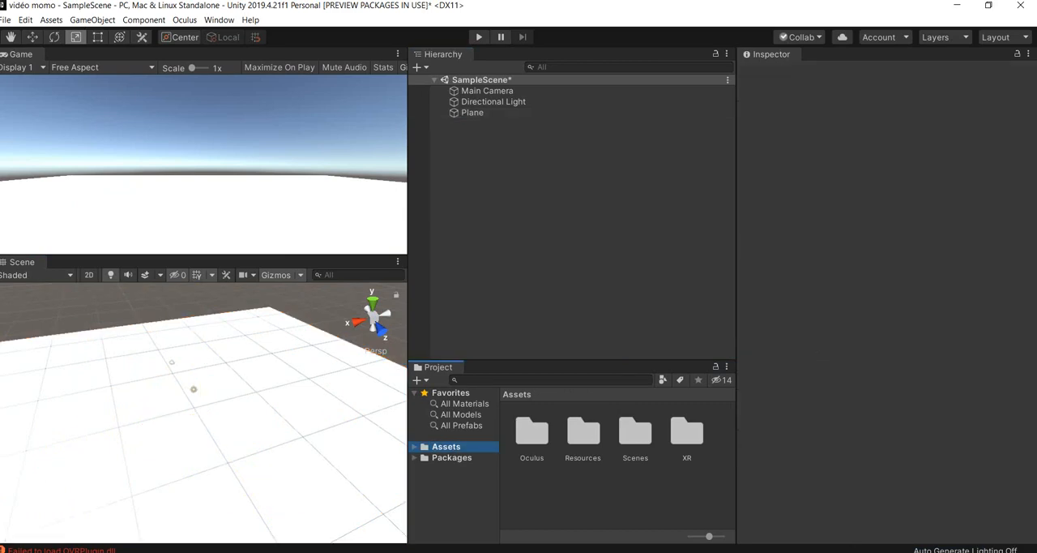
key("Right")
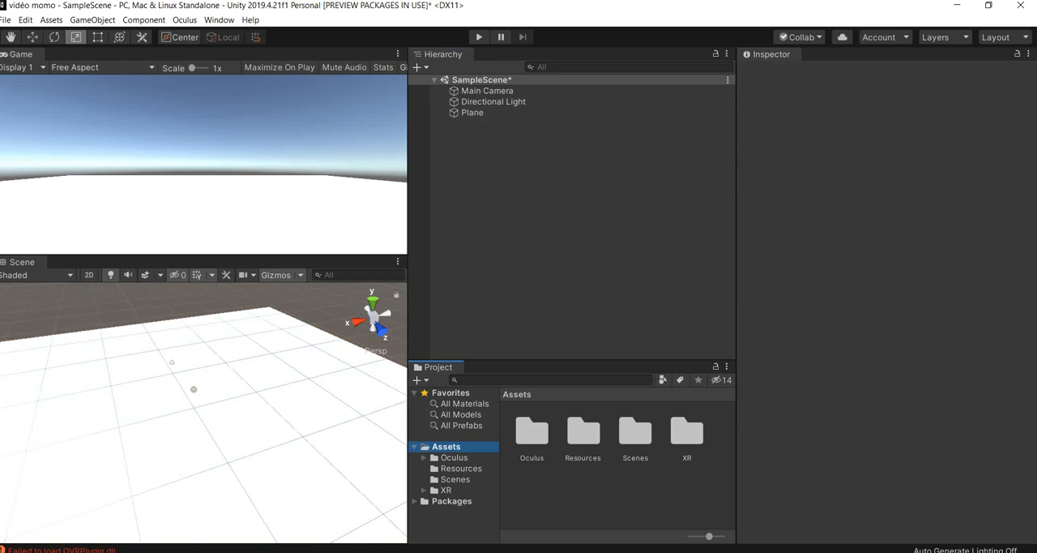
right_click(522, 477)
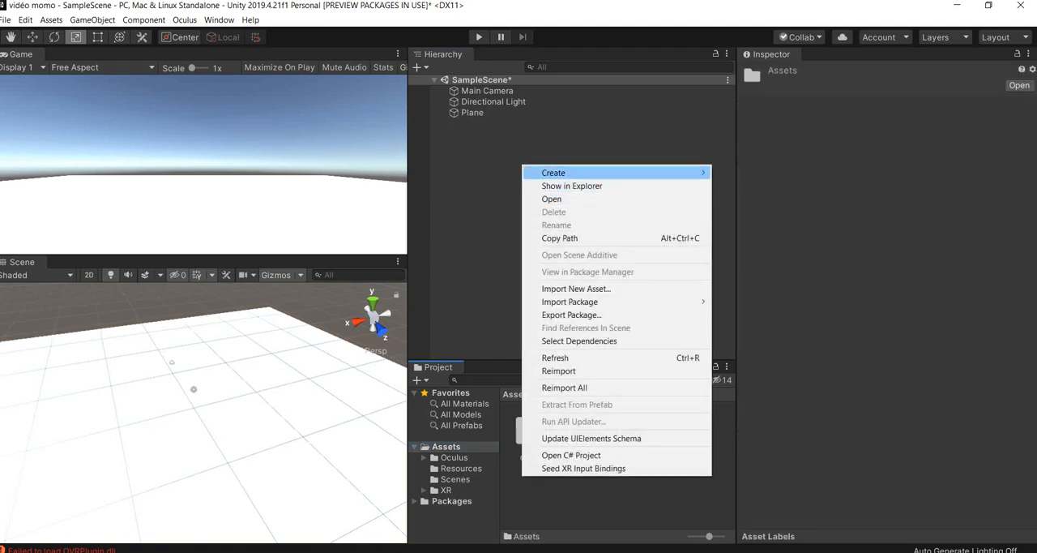
mouse_move(567, 172)
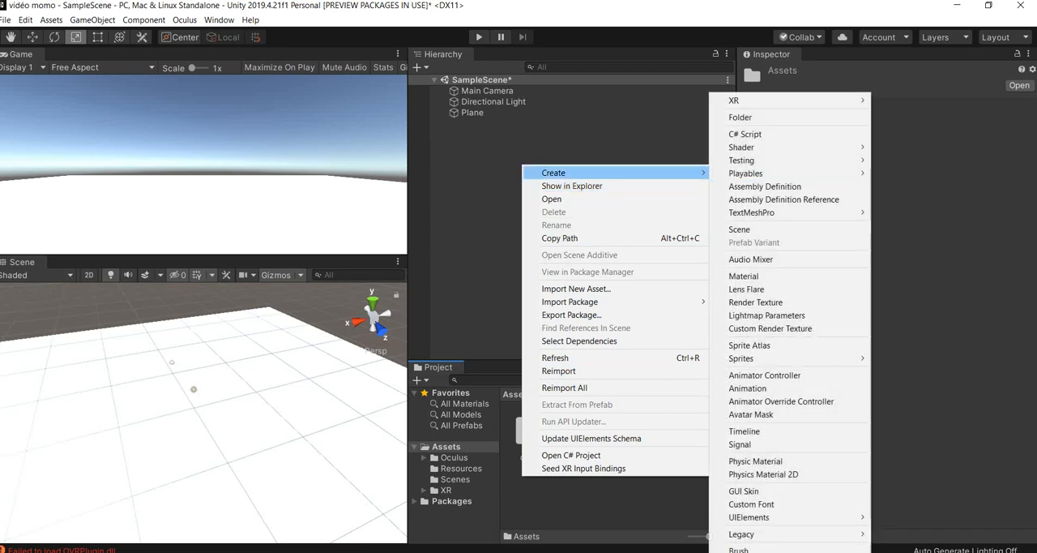
left_click(744, 275)
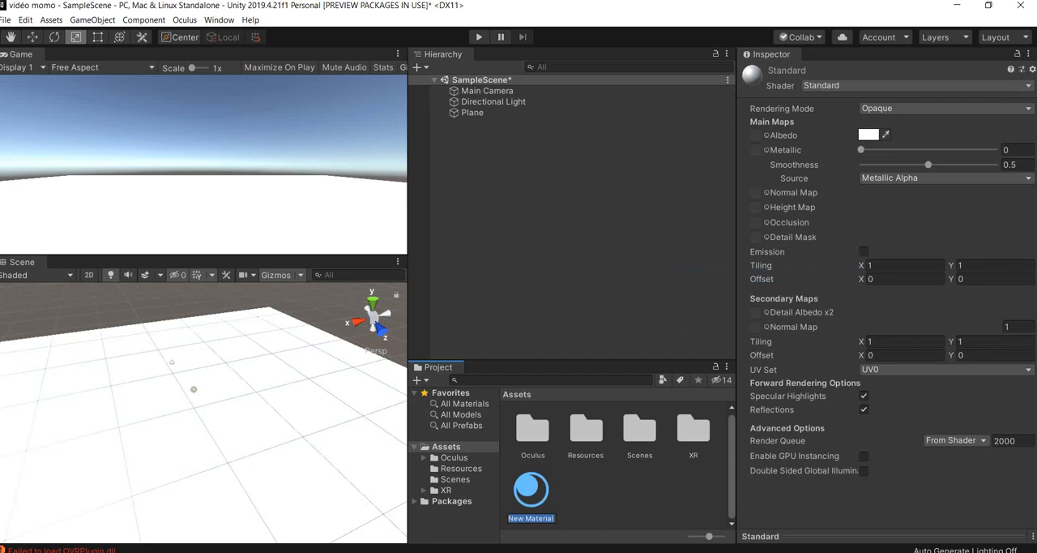
type("black")
key("Return")
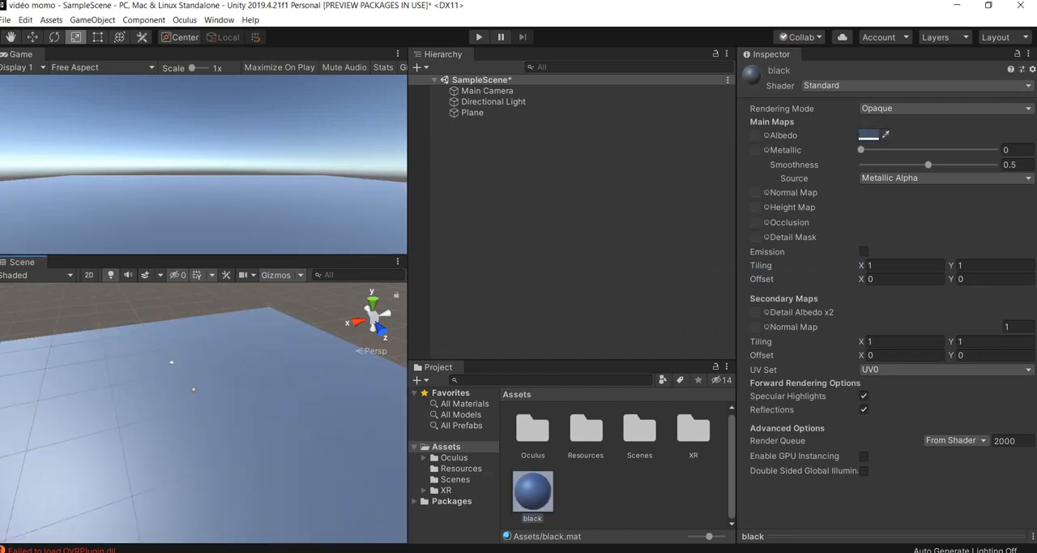
- Create an empty game object at the scene's root level and name it "VR rig"
right_click_drag(243, 405, 158, 393)
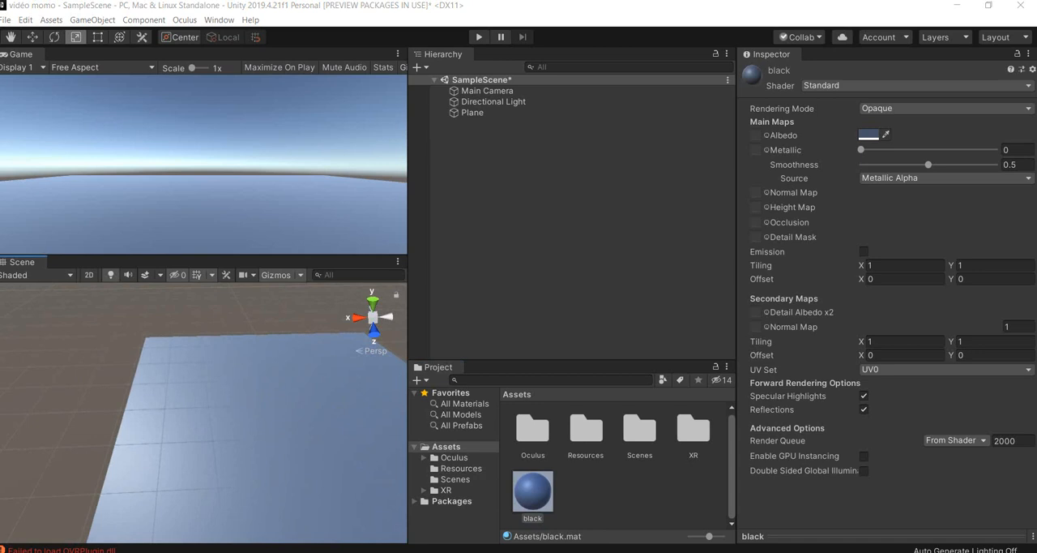
right_click(495, 163)
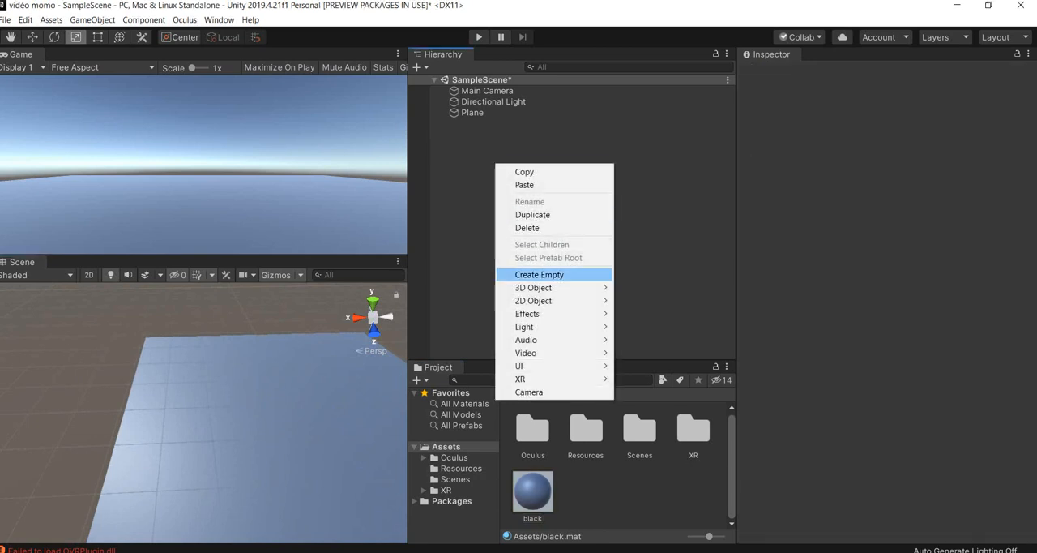
left_click(539, 274)
right_click(509, 123)
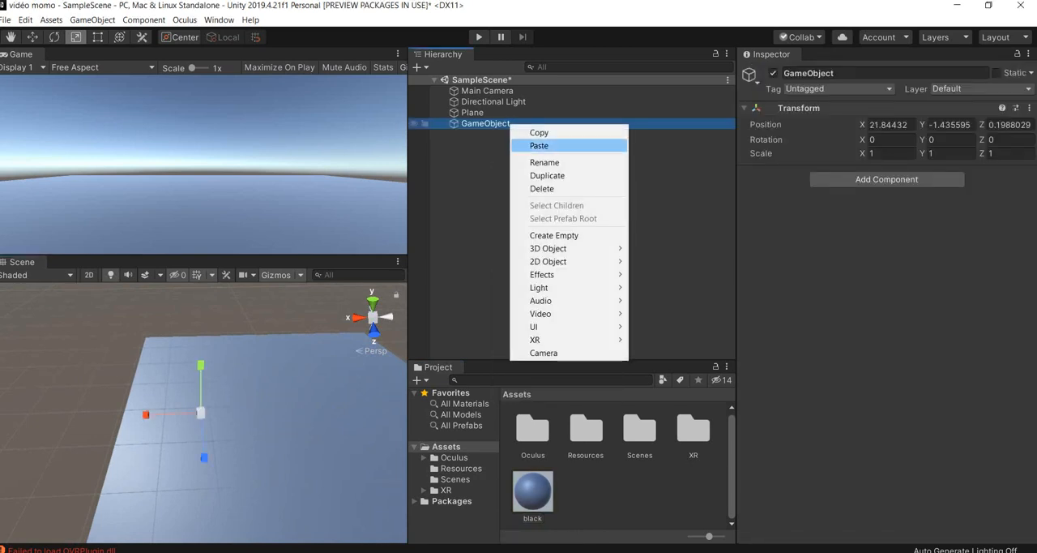
left_click(534, 162)
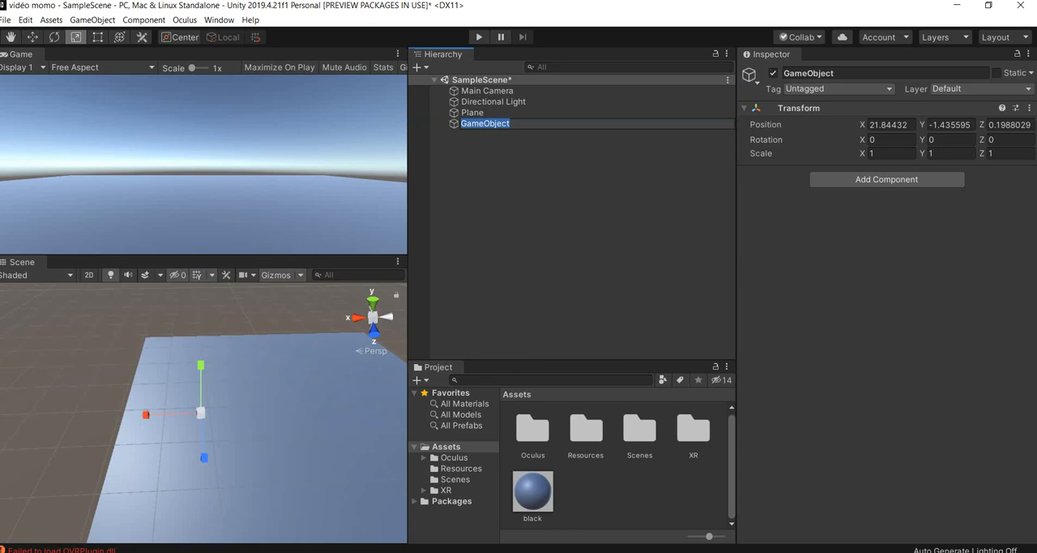
type("N")
key("BackSpace")
type("VR rig")
left_click(510, 154)
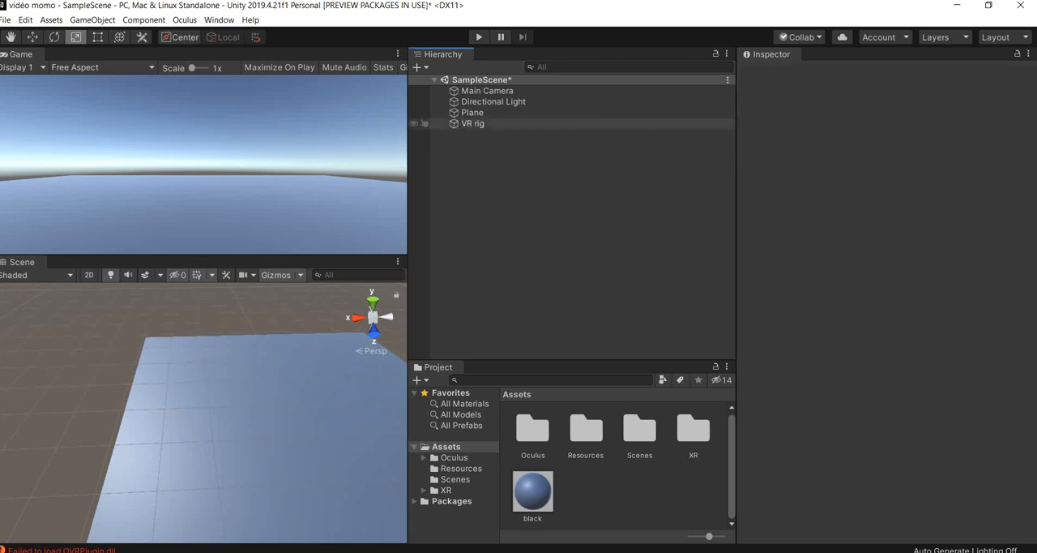
- Set the VR rig's position to 0 on the X, Y and Z axes
double_click(473, 123)
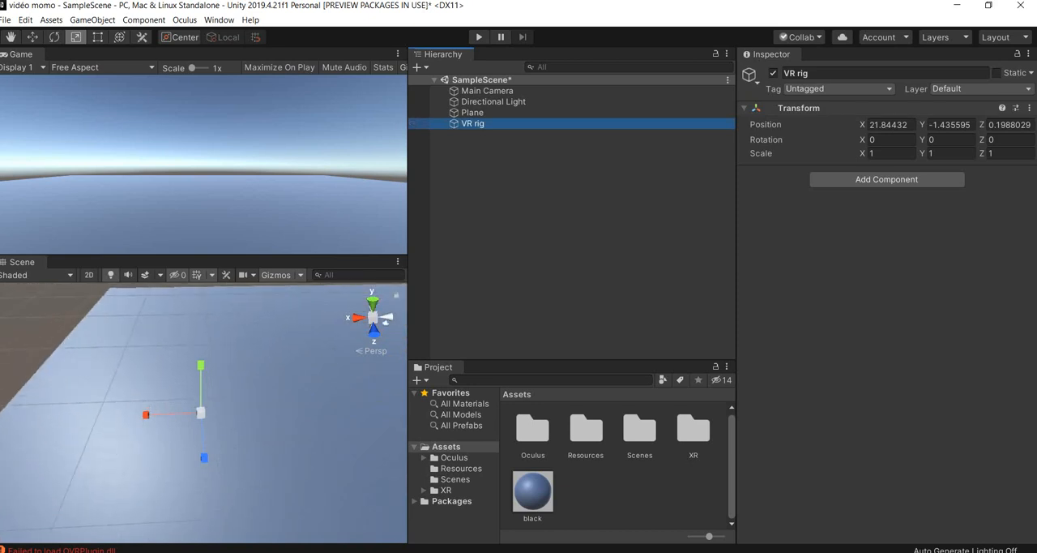
left_click(888, 124)
left_click_drag(882, 125, 868, 125)
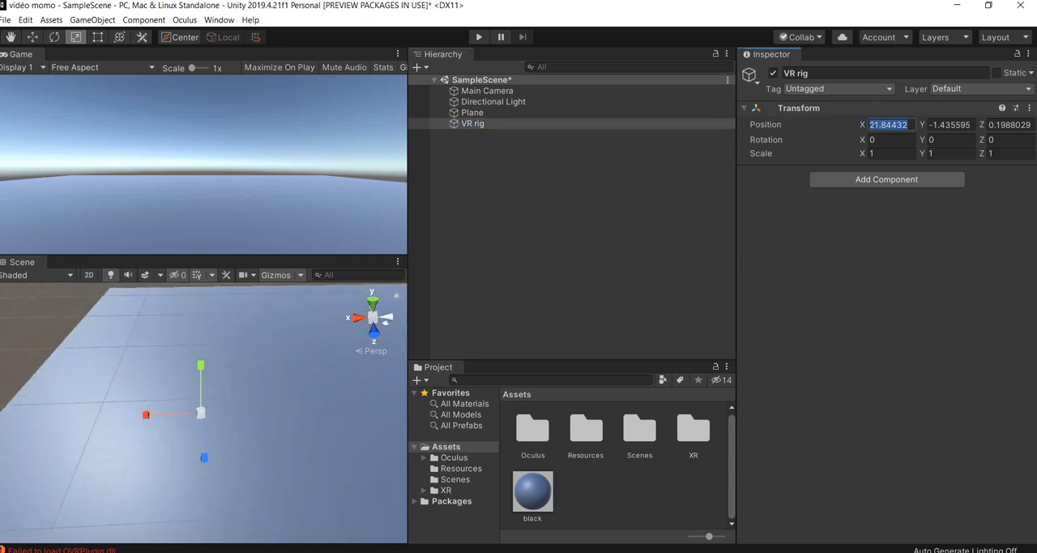
type("0")
left_click_drag(970, 125, 929, 125)
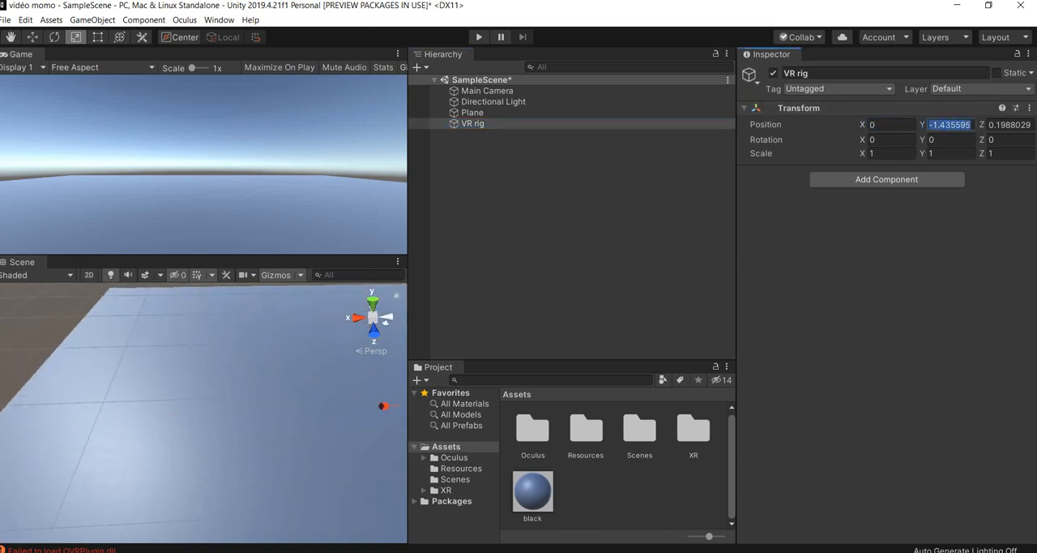
type("0")
left_click_drag(1031, 124, 989, 125)
type("0")
scroll(324, 391, "down", 3)
middle_click_drag(325, 390, 211, 399)
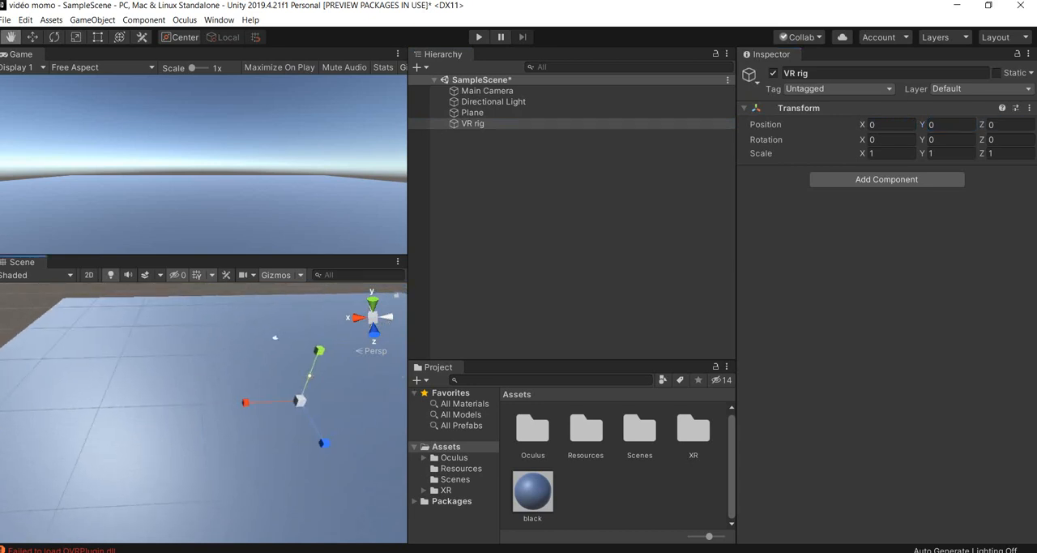
- Add the XR Rig component to the VR rig object and deselect the object
left_click(473, 123)
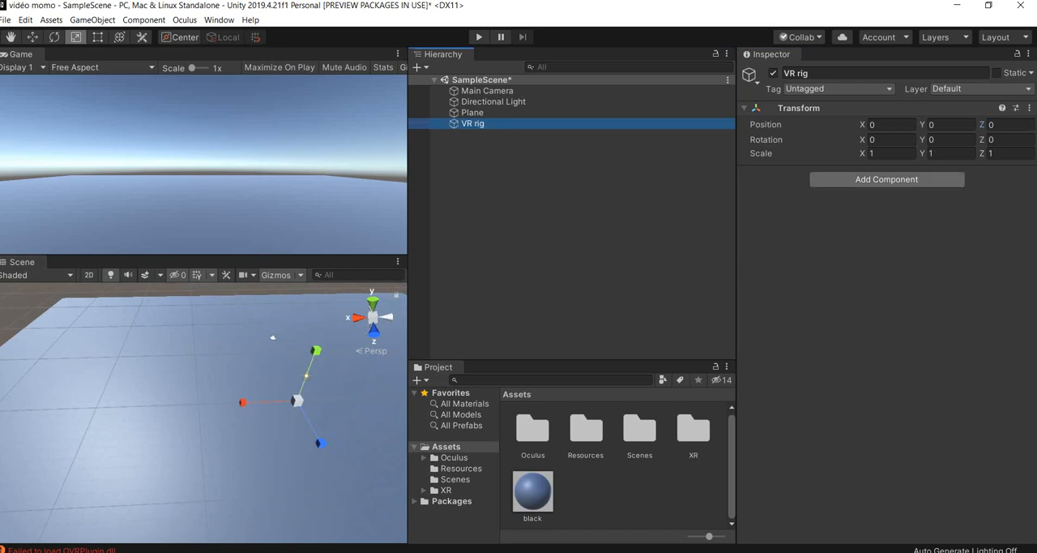
left_click(886, 179)
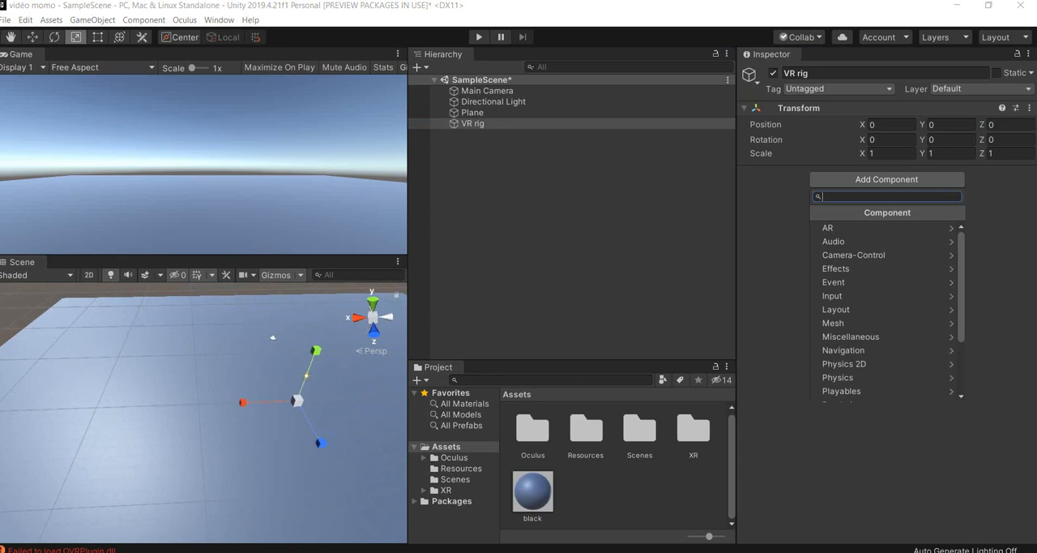
type("XR rig")
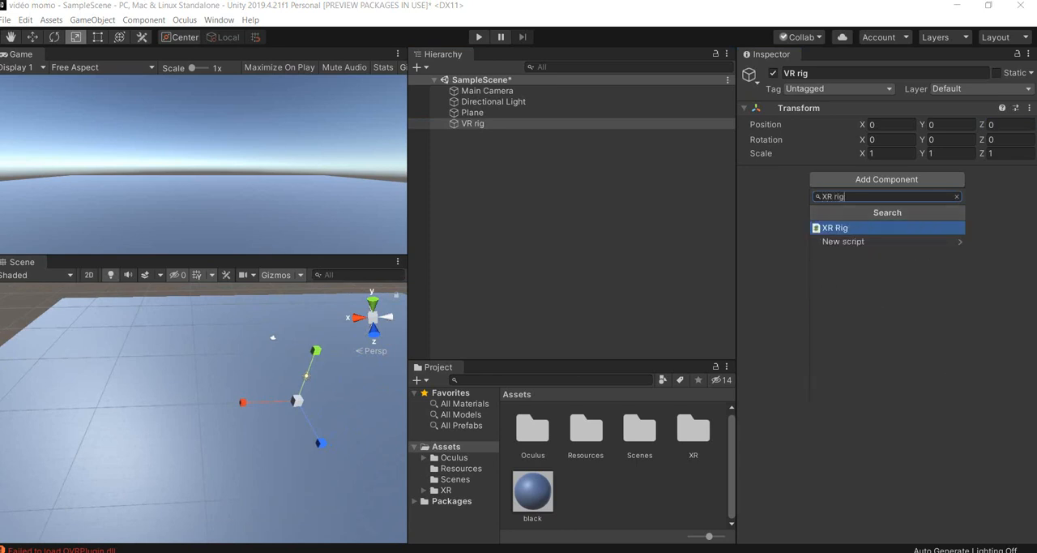
left_click(835, 228)
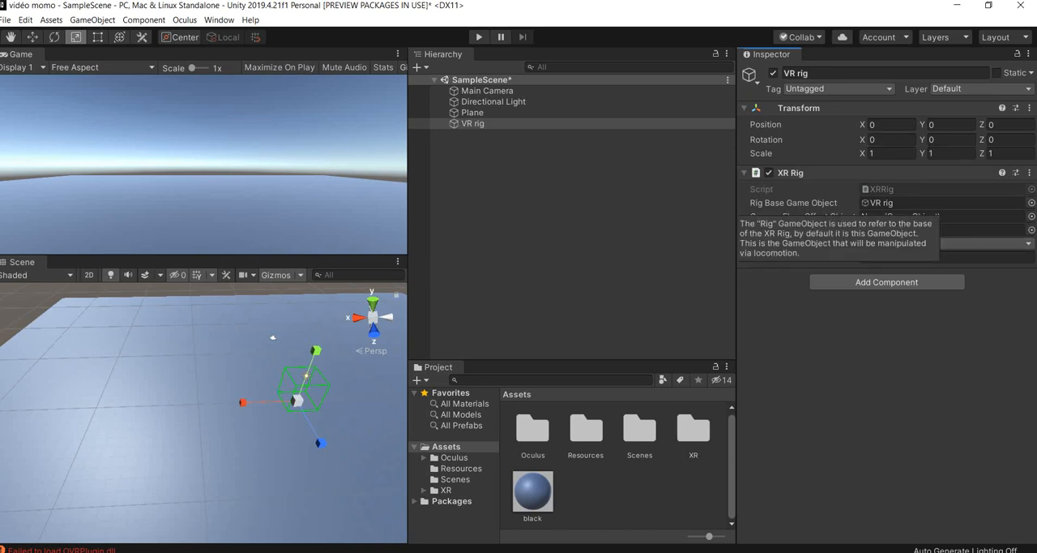
left_click(491, 144)
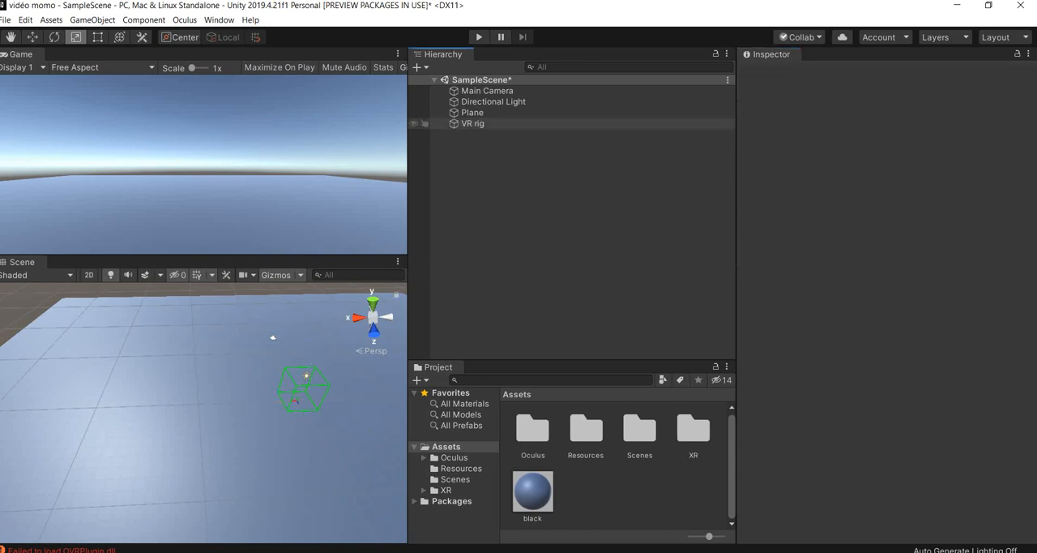
- Create an empty child object under VR rig and name it "camera offset"
left_click(479, 124)
right_click(479, 126)
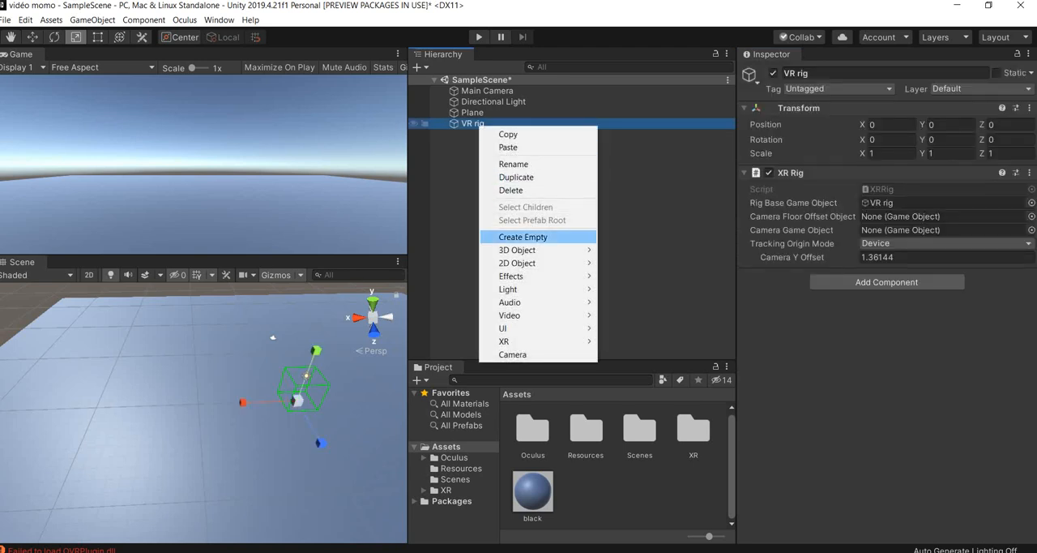
left_click(523, 237)
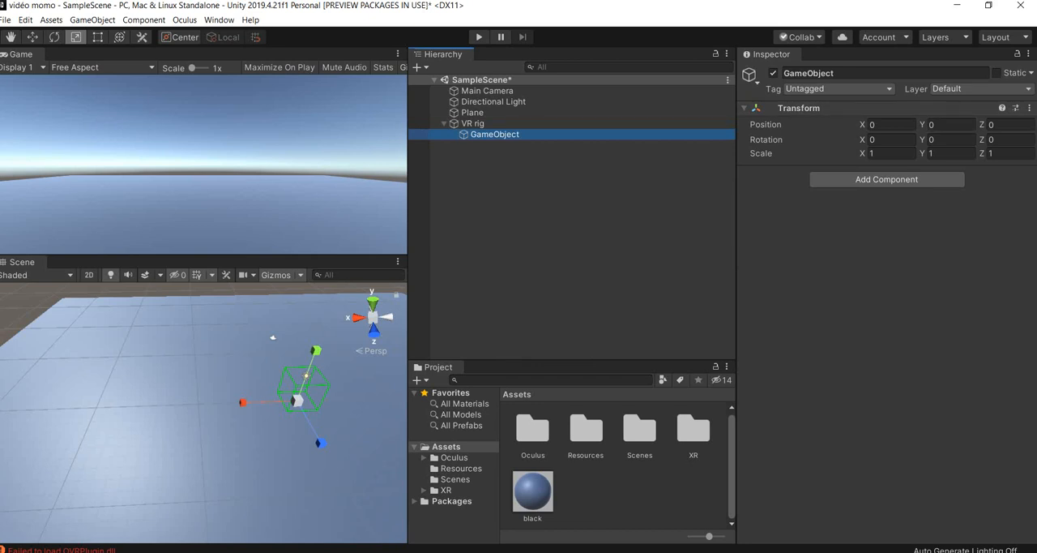
right_click(496, 136)
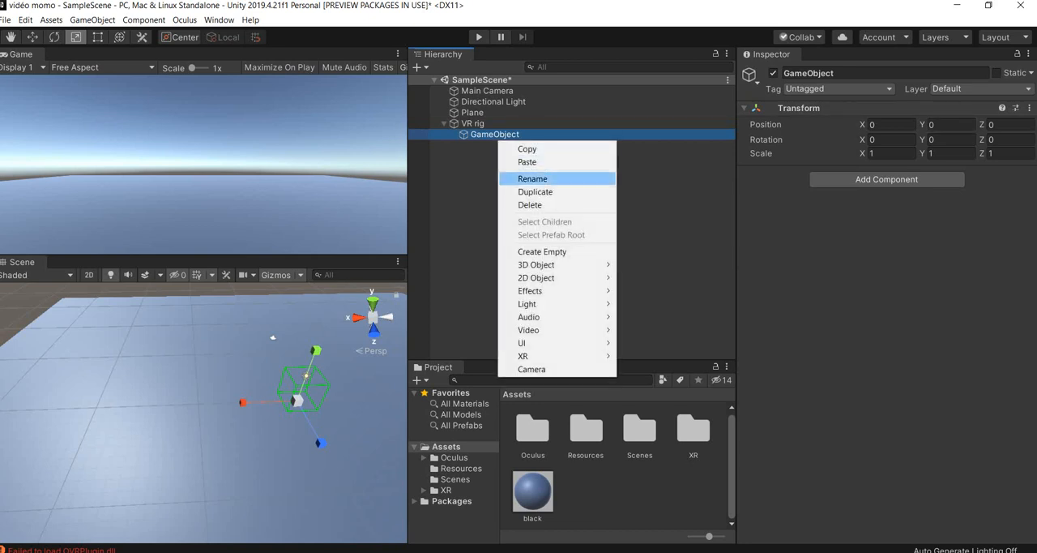
left_click(532, 178)
type("cM")
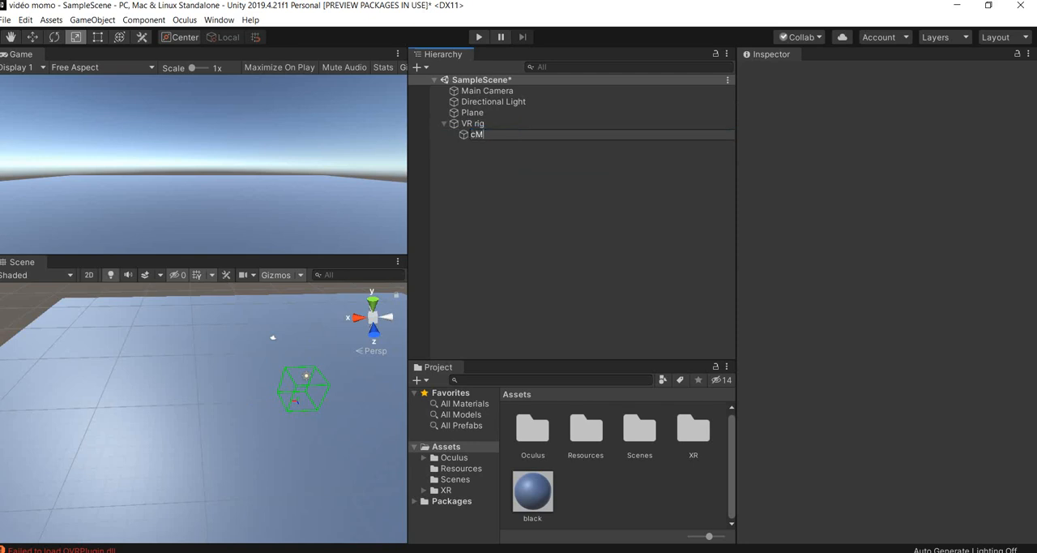
key("BackSpace")
type("era offset")
key("Return")
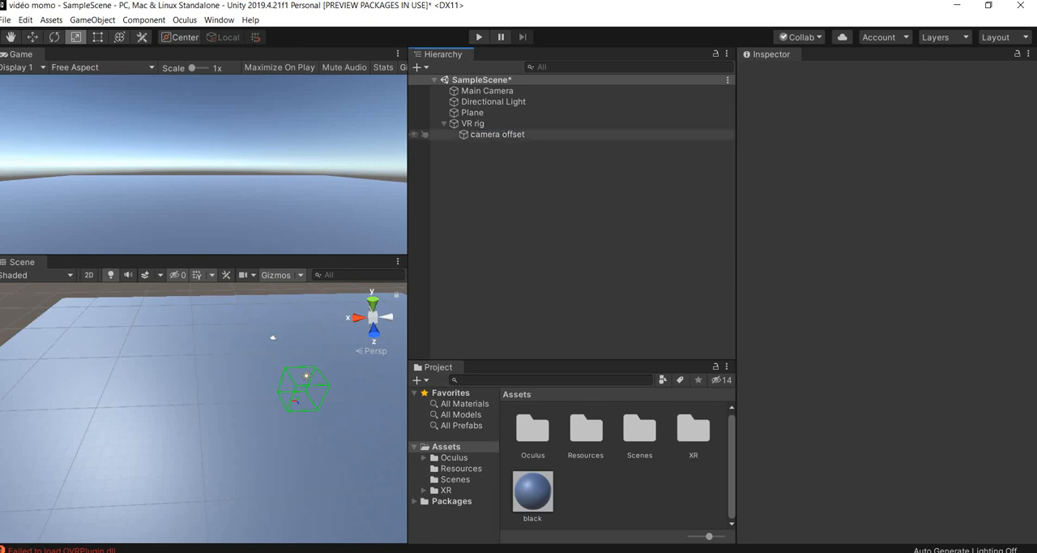
- Create a camera as a child of the camera offset object and name it "VR camera"
right_click(507, 139)
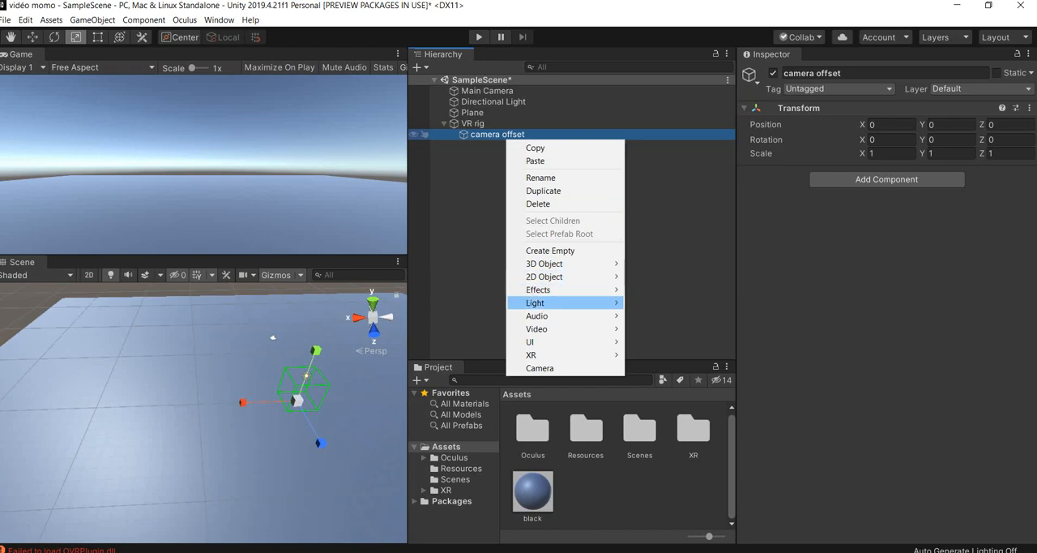
left_click(539, 368)
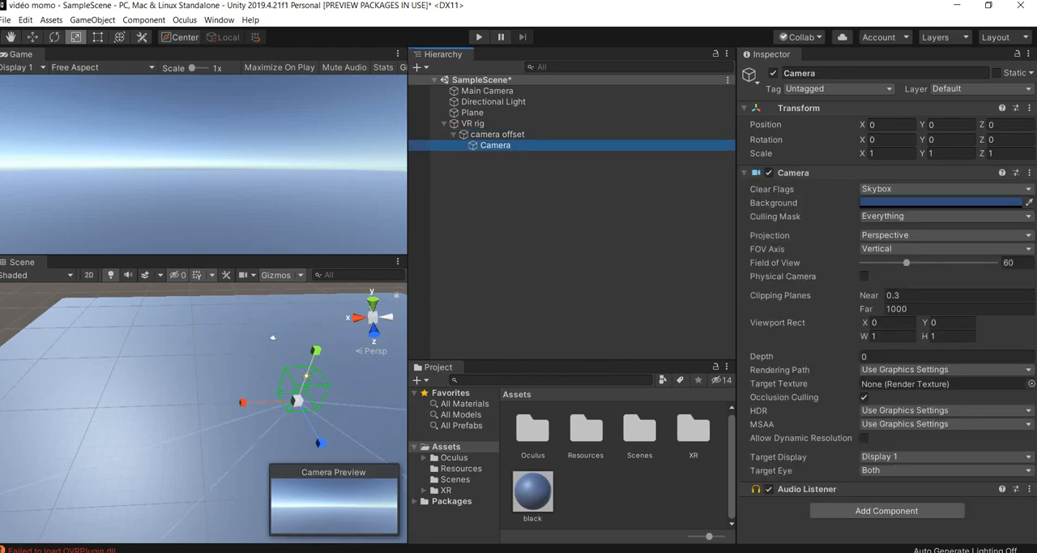
right_click(497, 145)
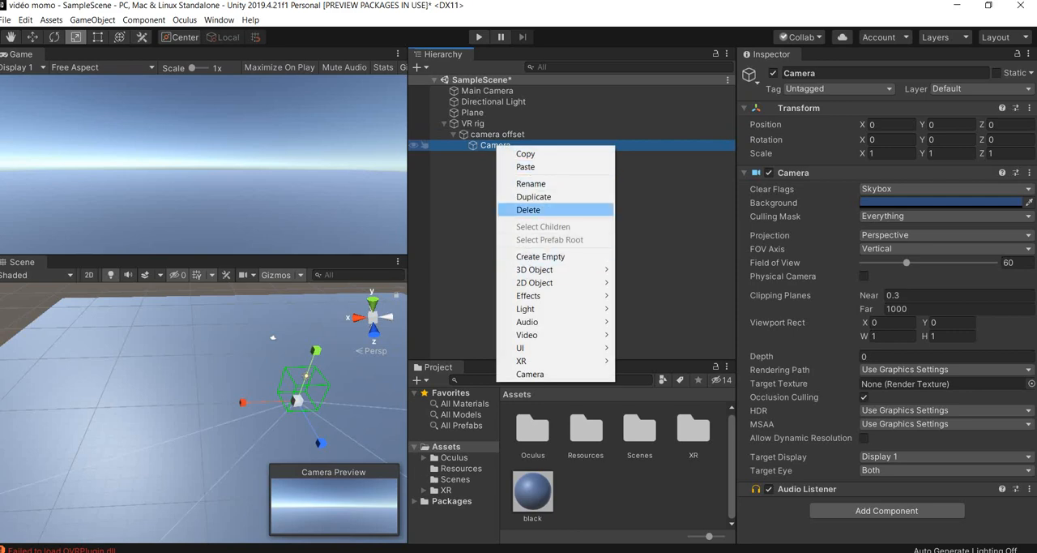
left_click(531, 183)
type("VR camera")
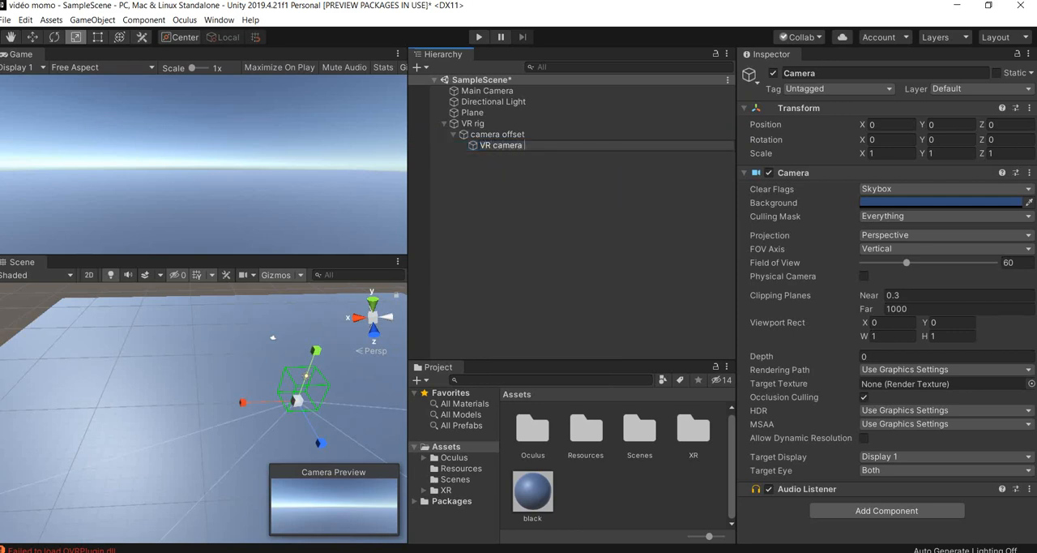
key("Return")
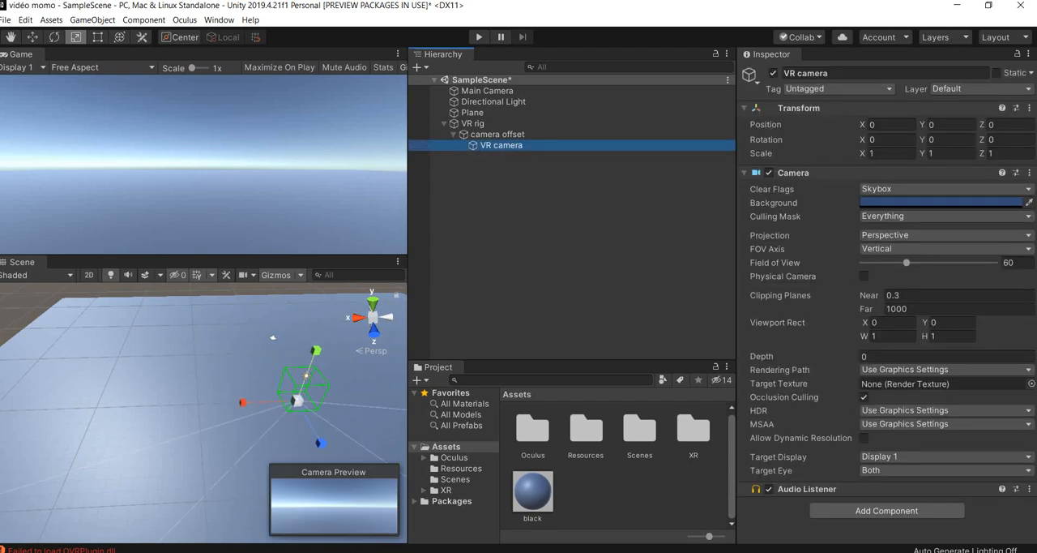
- Collapse the VR camera's Camera component settings and add a Tracked Pose Driver component to the object
left_click(766, 173)
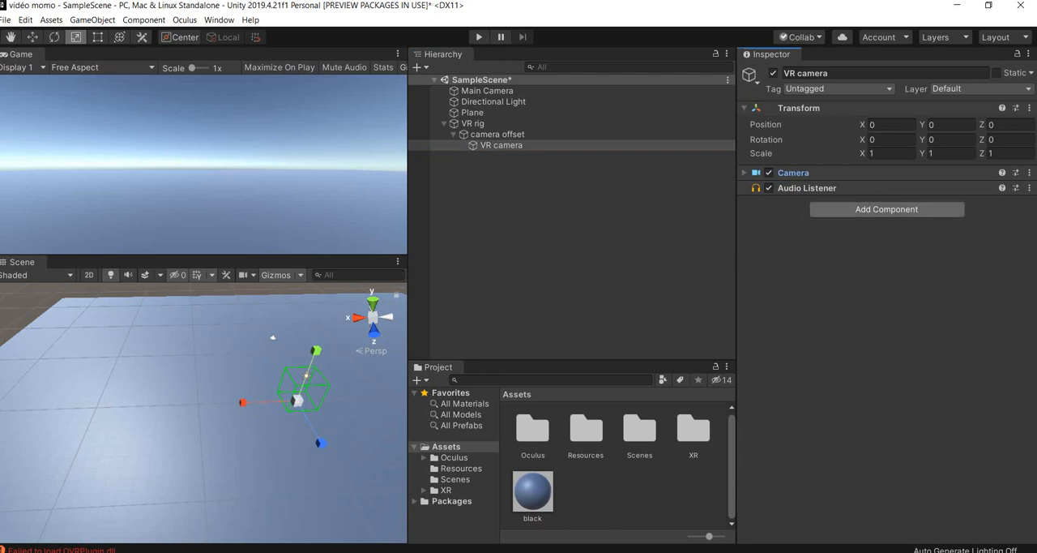
left_click(887, 209)
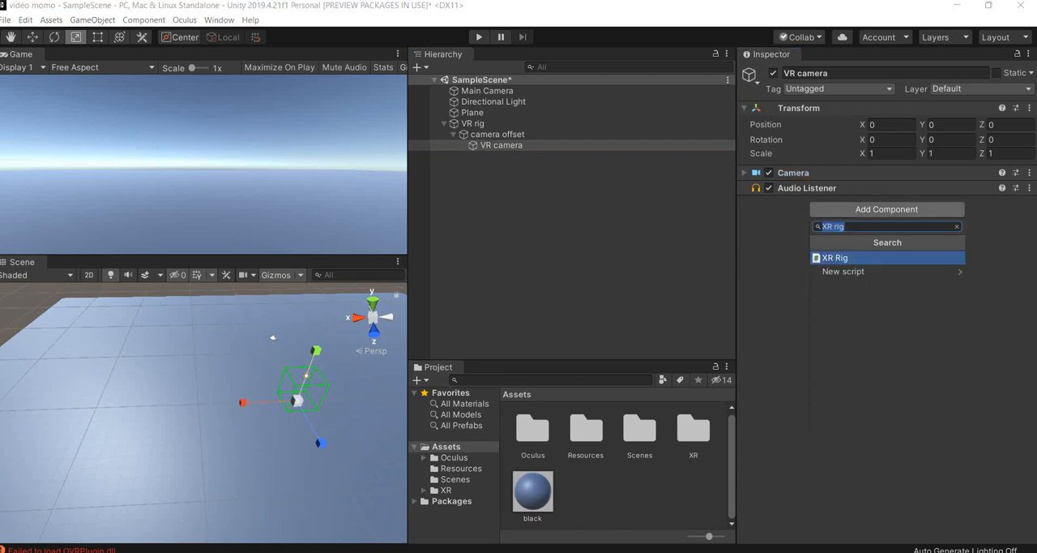
type("trac")
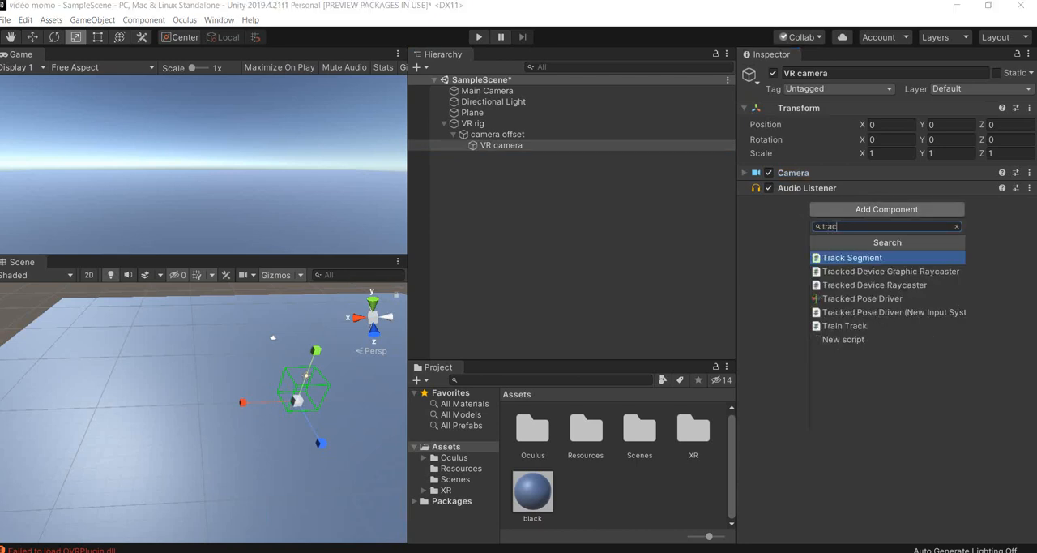
key("Down")
key("Down")
key("Down")
key("Return")
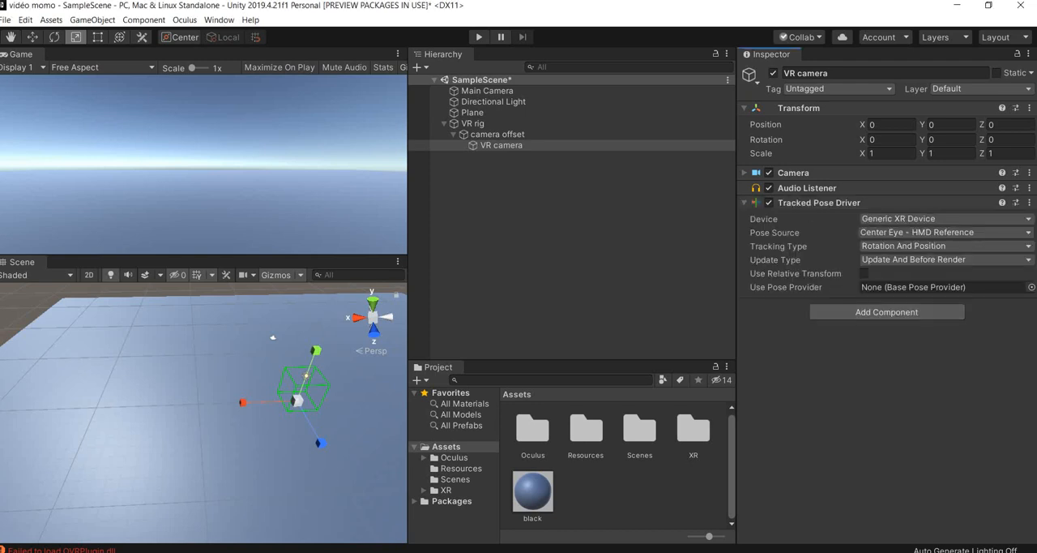
left_click(923, 218)
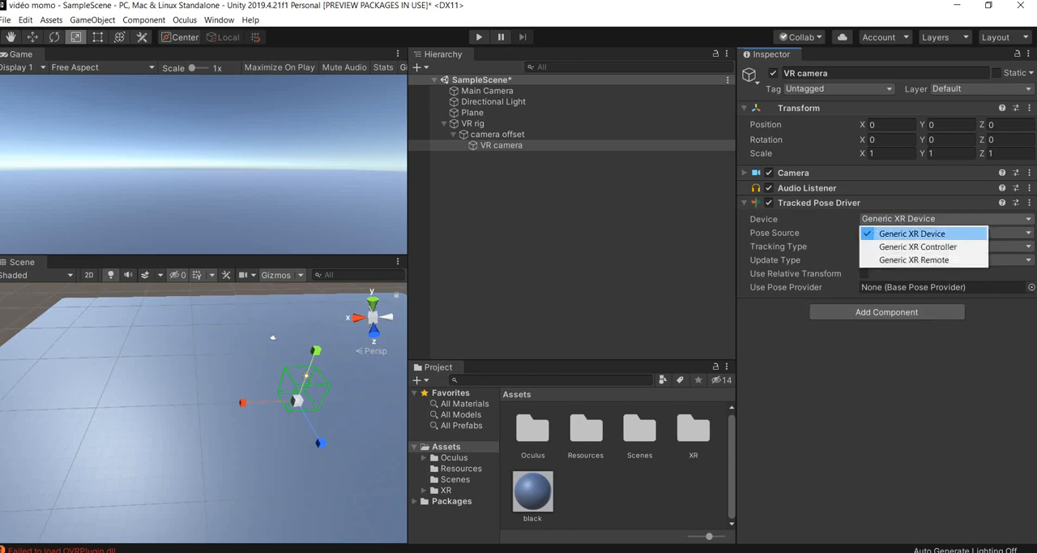
left_click(912, 233)
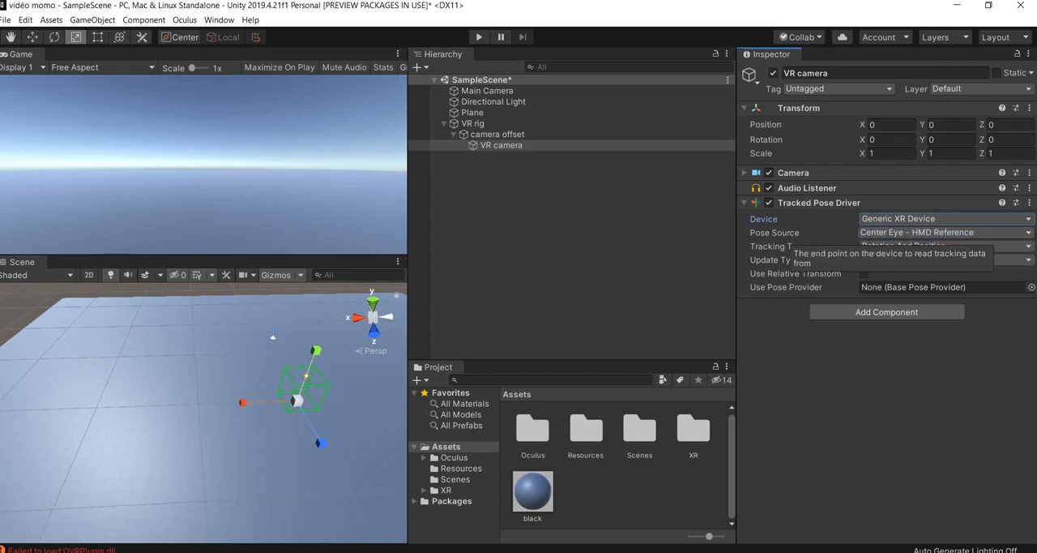
left_click(916, 233)
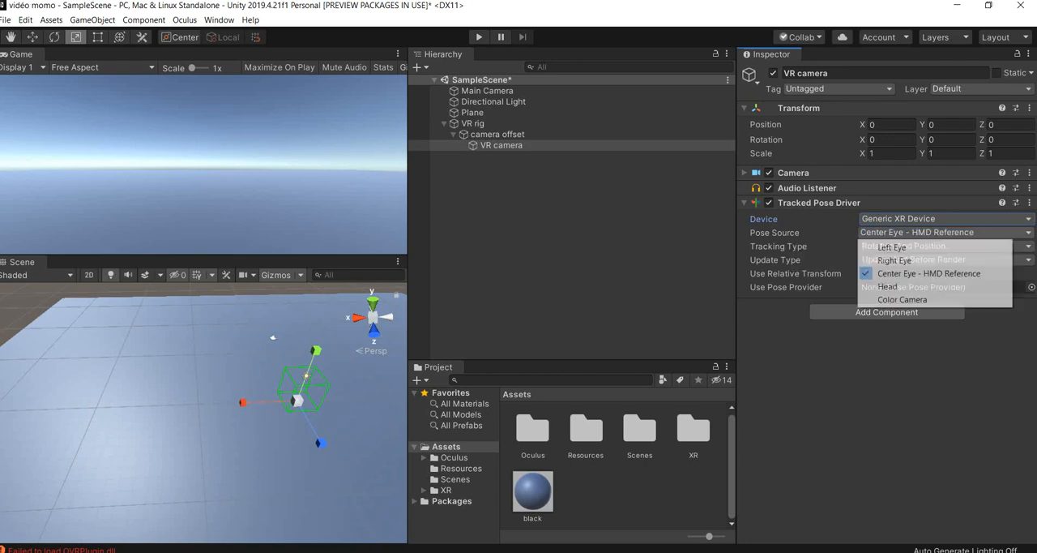
left_click(924, 274)
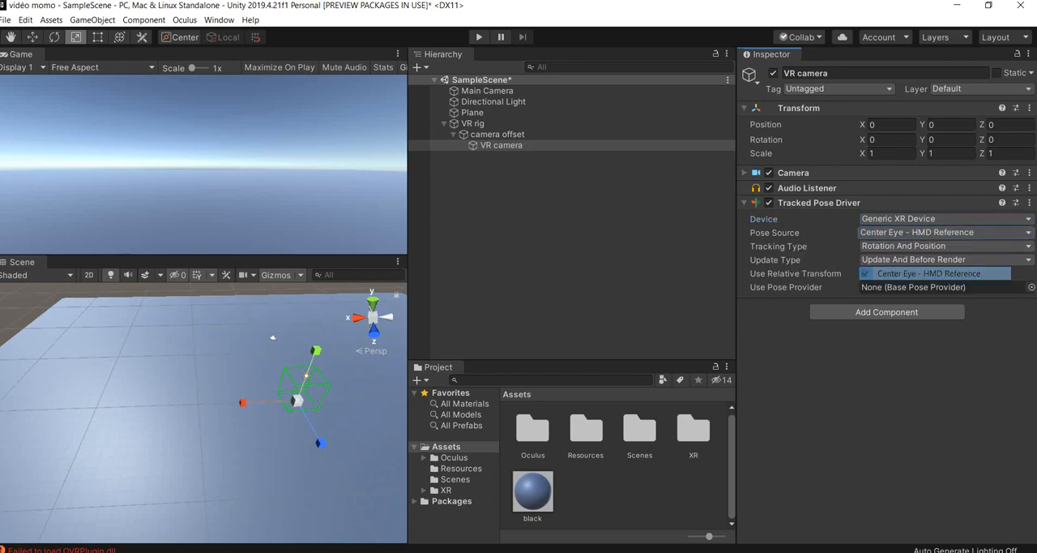
left_click(919, 232)
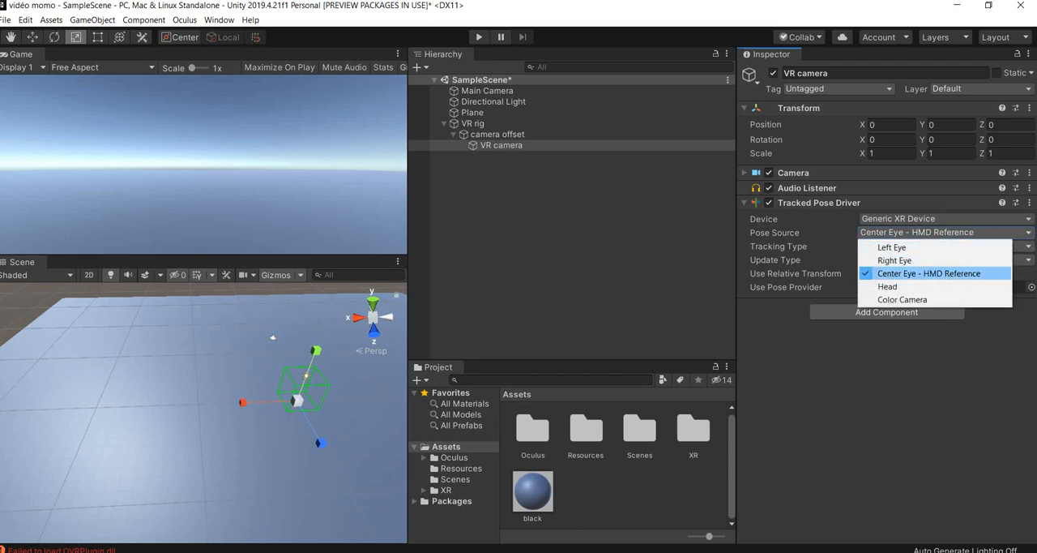
left_click(924, 274)
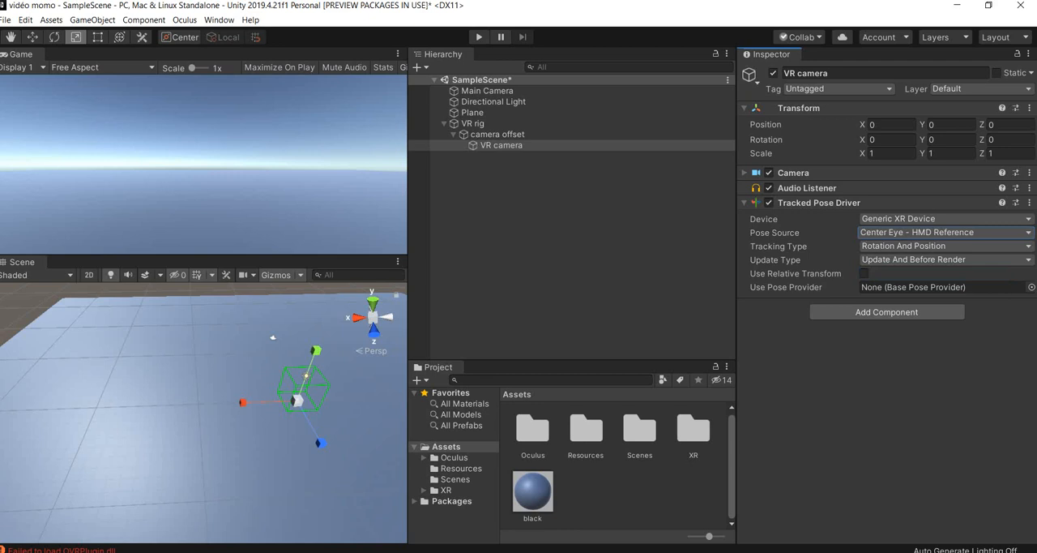
- In the VR rig's XR Rig component, assign camera offset as the Camera Floor Offset Object and VR camera as the Camera Game Object
left_click(473, 123)
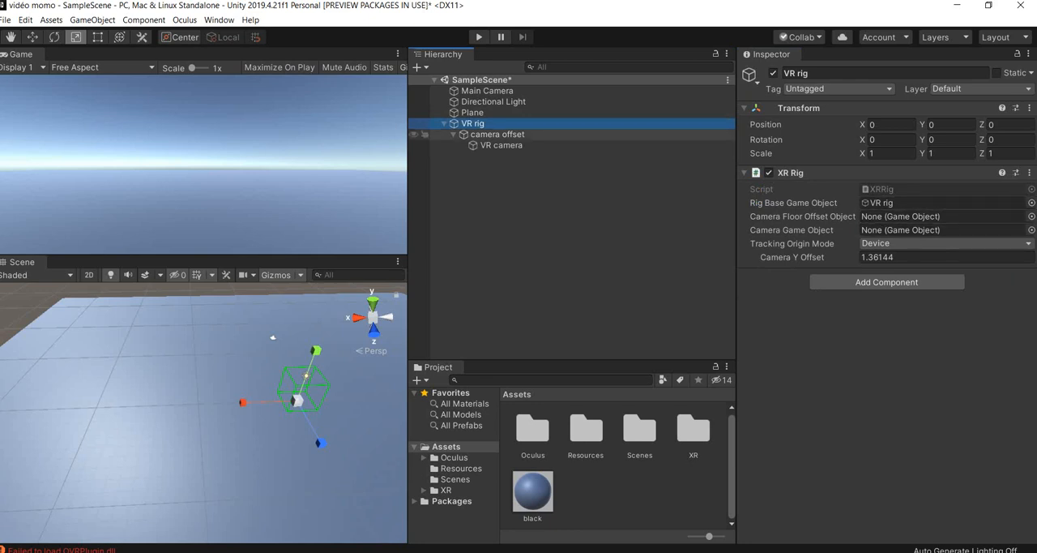
left_click_drag(497, 135, 901, 216)
left_click(502, 145)
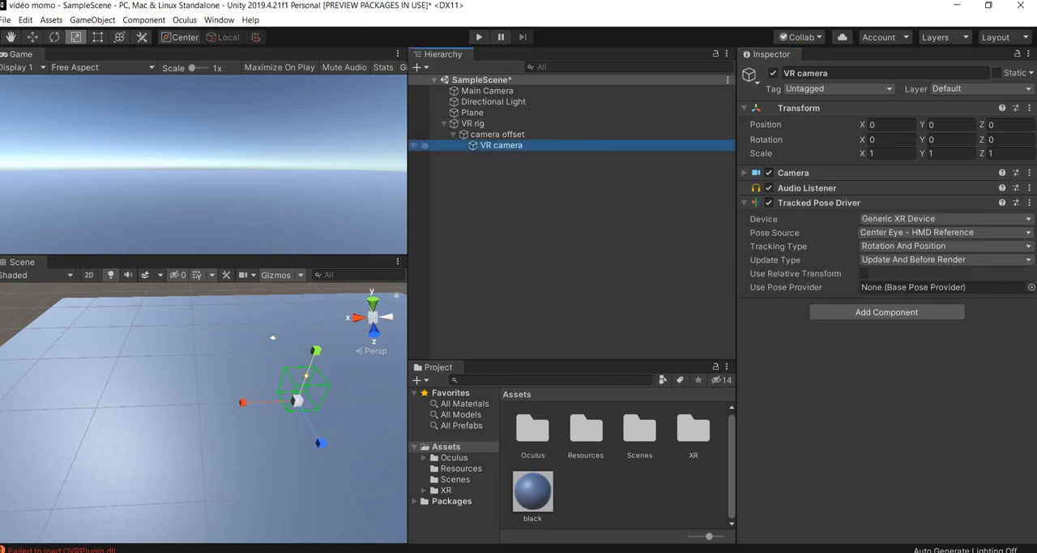
left_click(473, 124)
left_click_drag(502, 145, 901, 230)
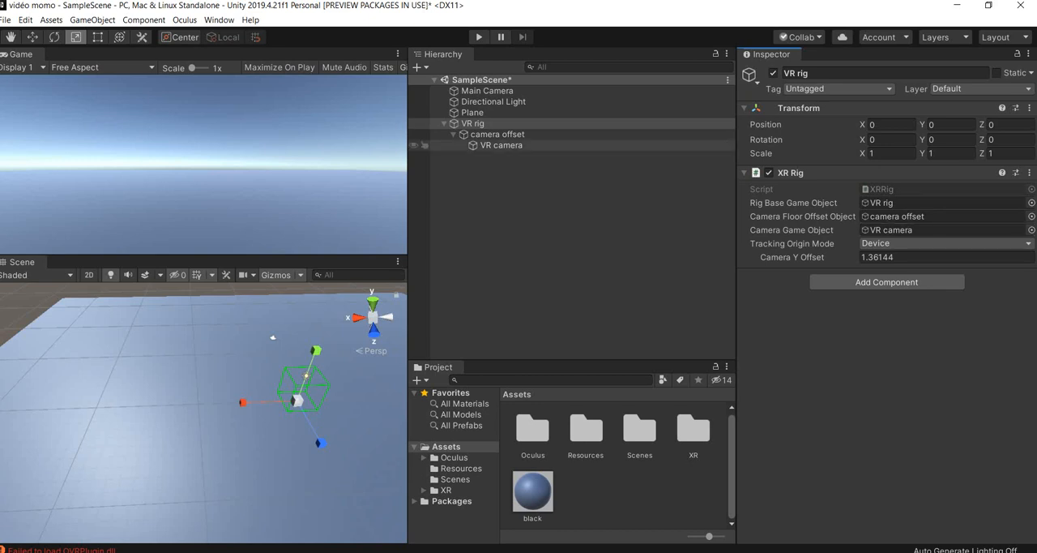
- Set the tracking origin mode of the VR rig's XR Rig component to Floor
left_click(473, 124)
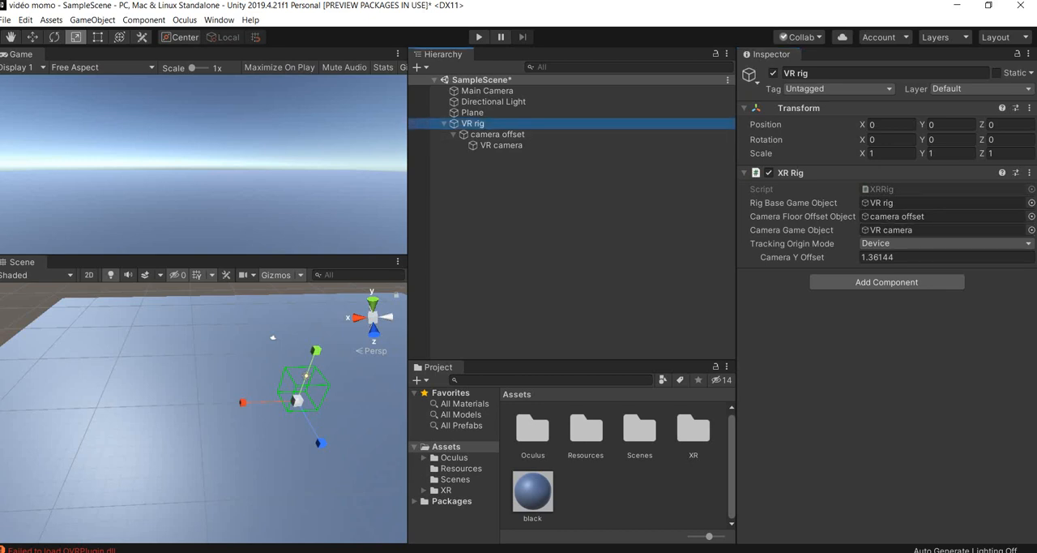
left_click(924, 244)
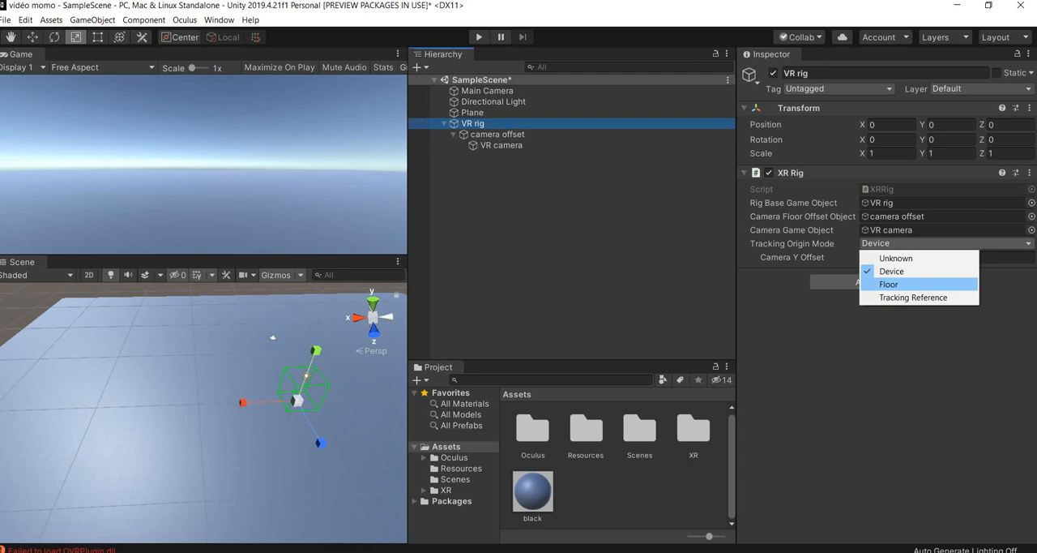
left_click(889, 284)
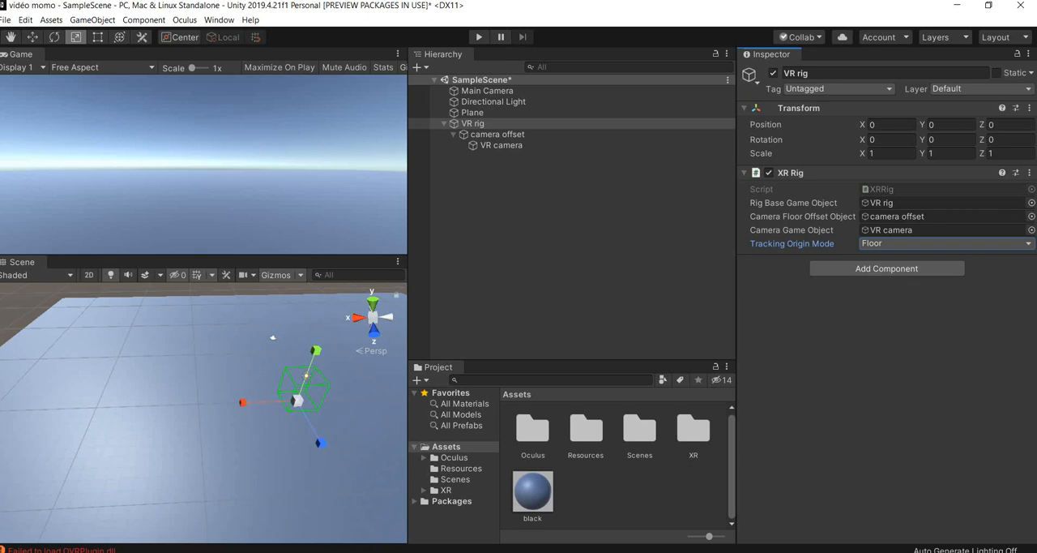
- Create an empty child object under VR camera and a second empty object nested inside it
left_click(501, 146)
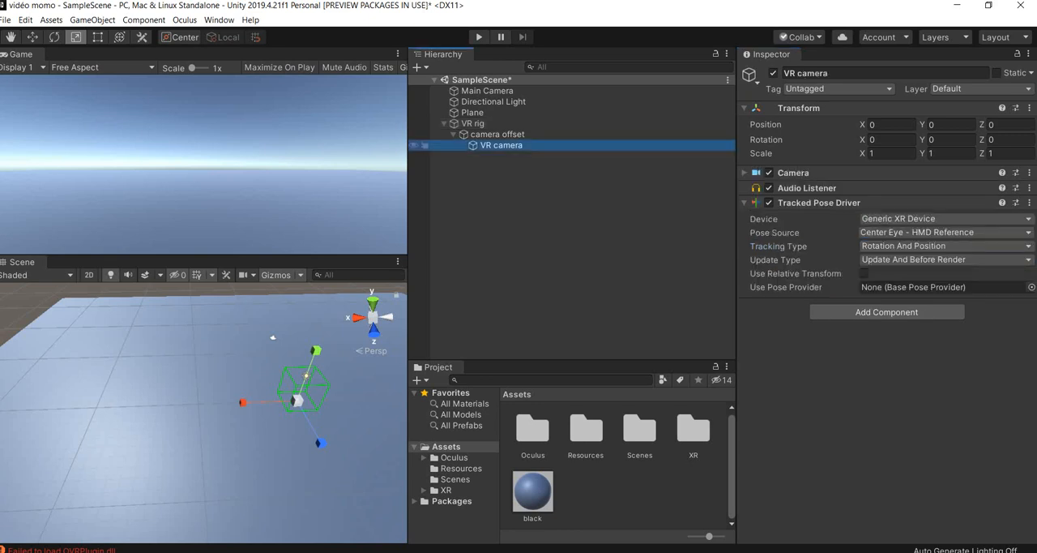
right_click(508, 146)
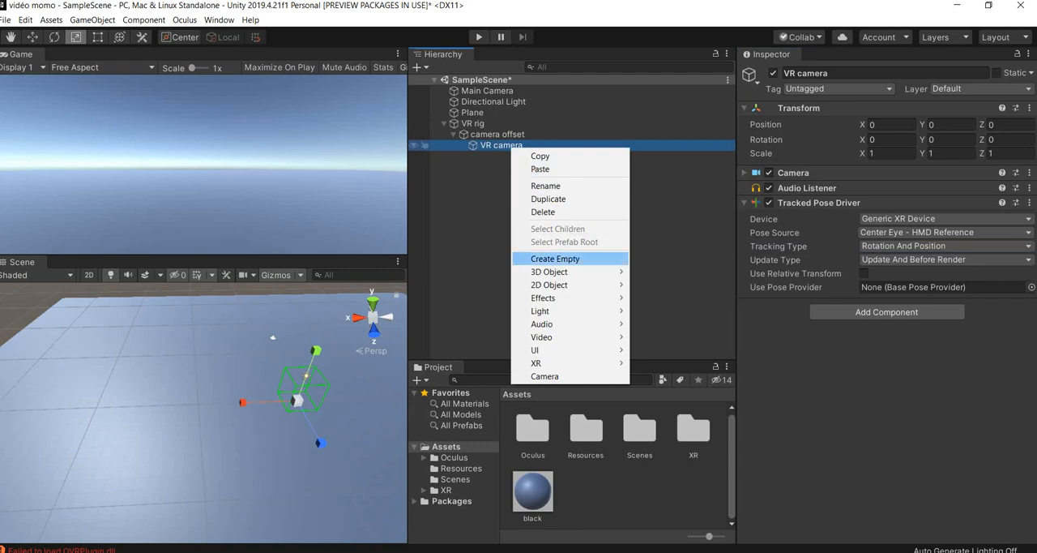
left_click(543, 258)
right_click(492, 157)
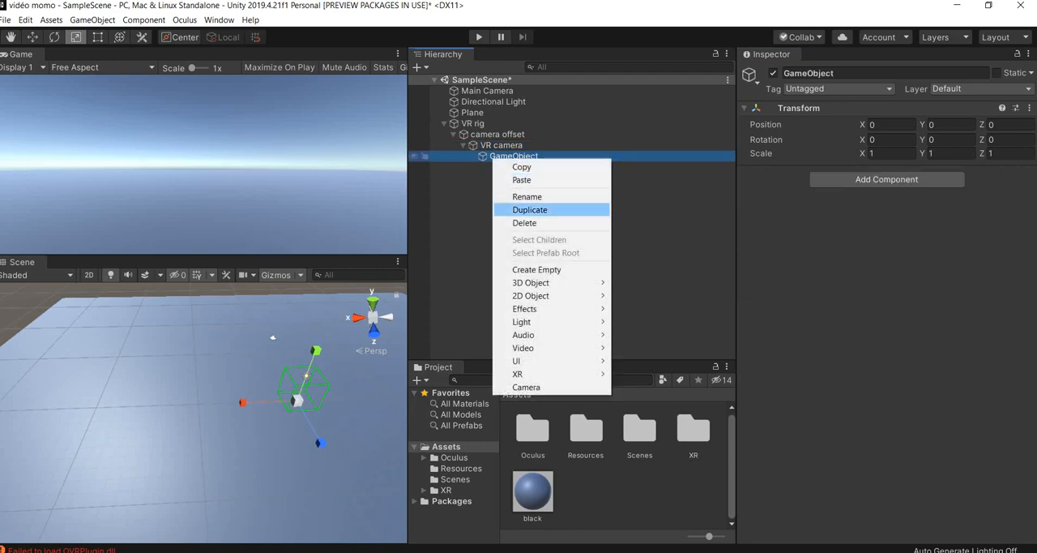
left_click(545, 269)
left_click(541, 264)
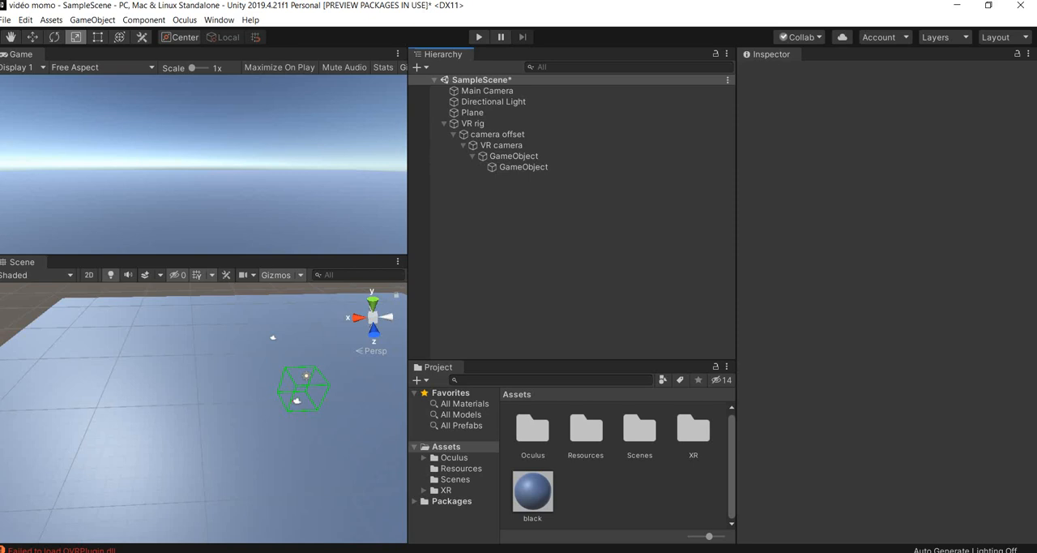
- Rename the empty object directly under VR camera "left hand" and the one nested inside it "right hand"
right_click(537, 155)
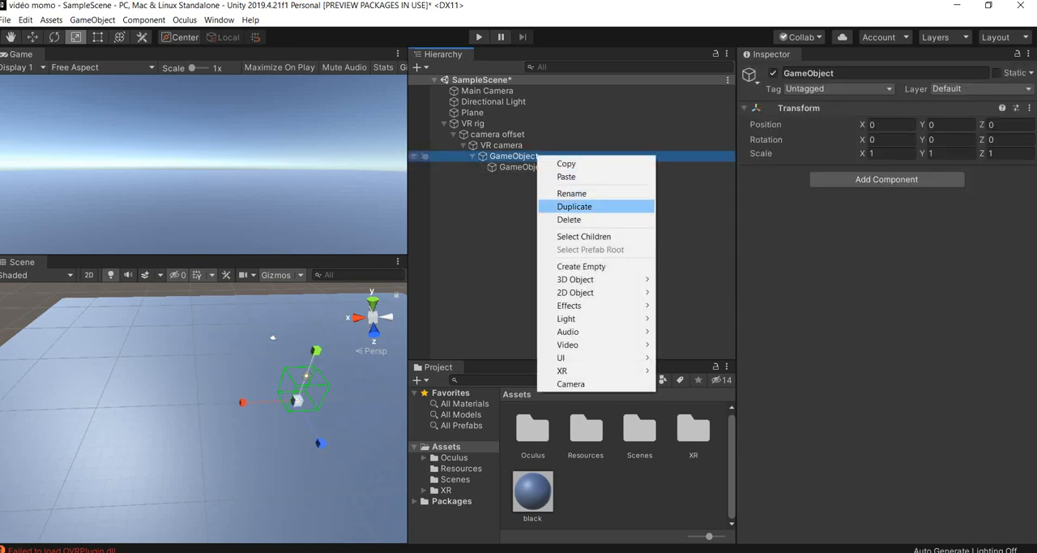
left_click(571, 193)
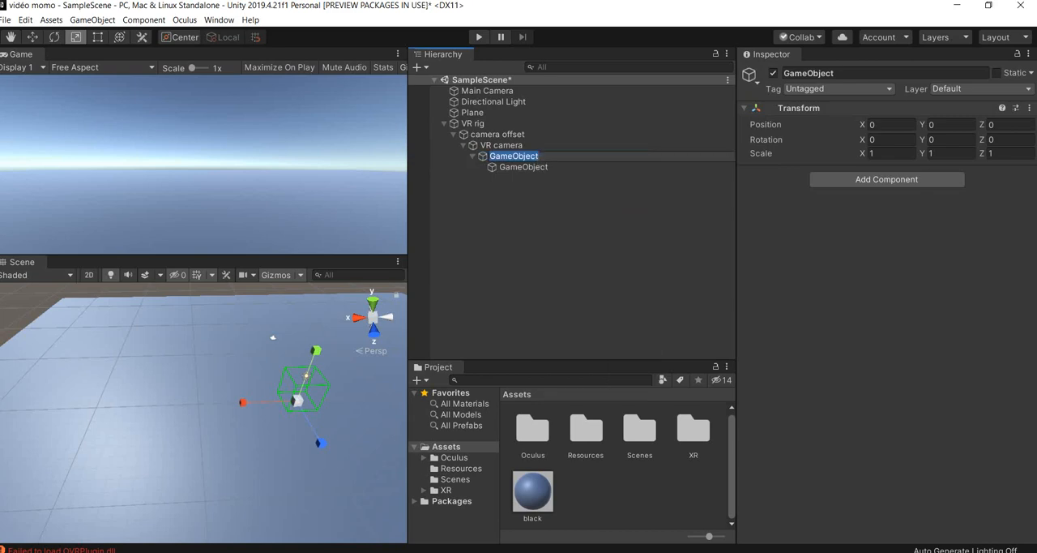
type("left.hand")
right_click(532, 166)
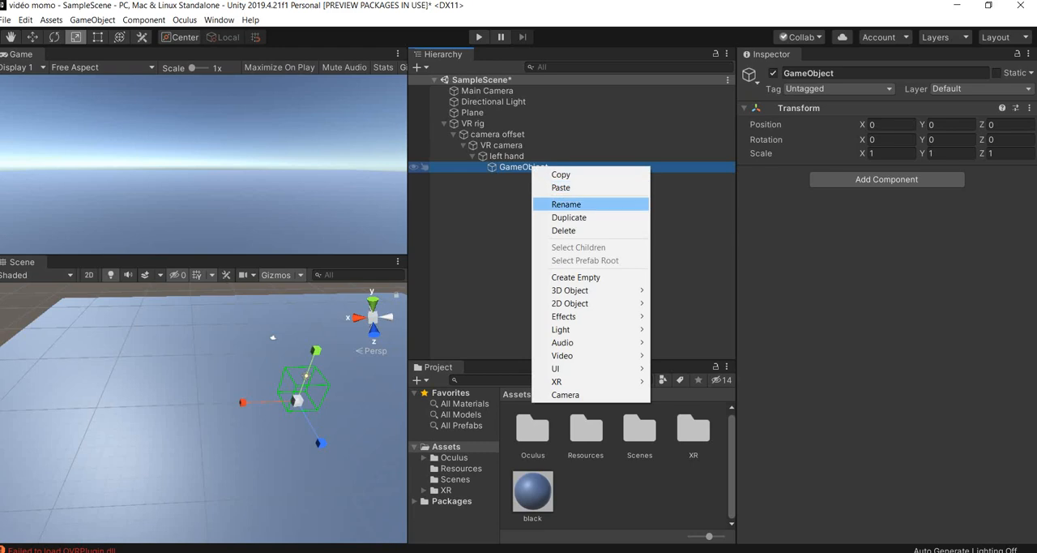
left_click(559, 203)
type("right hand")
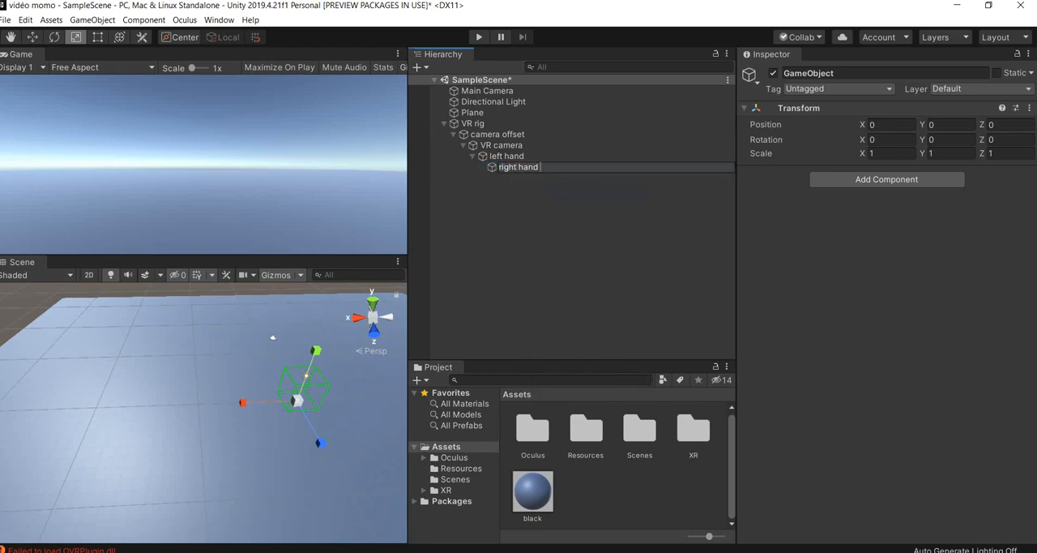
left_click(559, 203)
- Add an XR Controller (Action-based) component to both the left hand and right hand objects
left_click(519, 156)
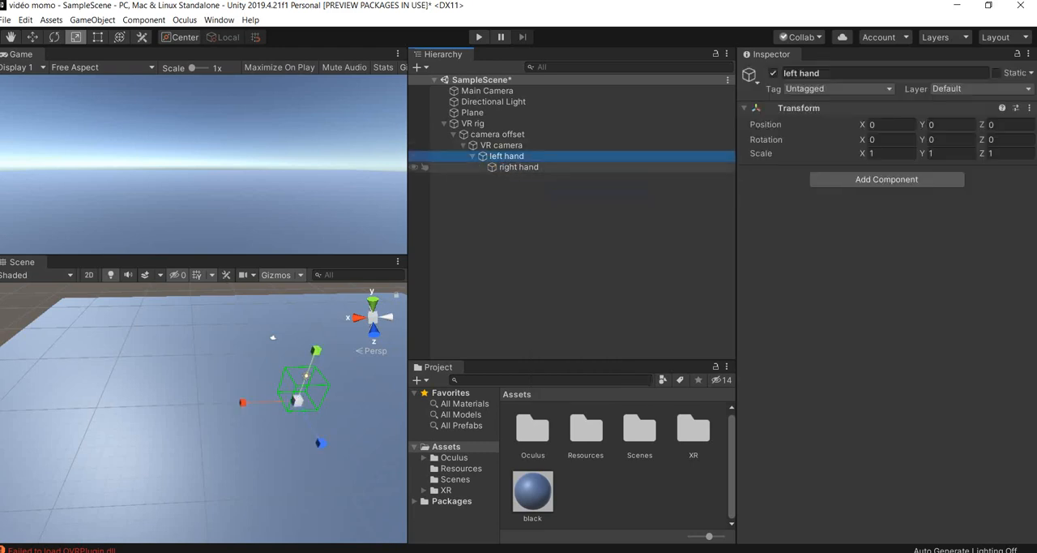
left_click(519, 167)
left_click(518, 156)
left_click(551, 203)
left_click(519, 167)
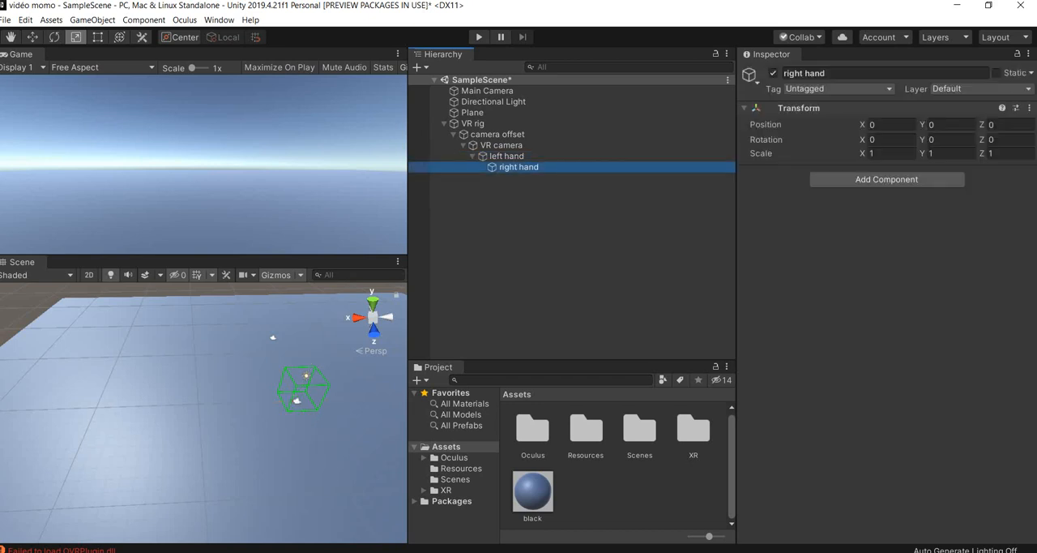
left_click(506, 156, "ctrl")
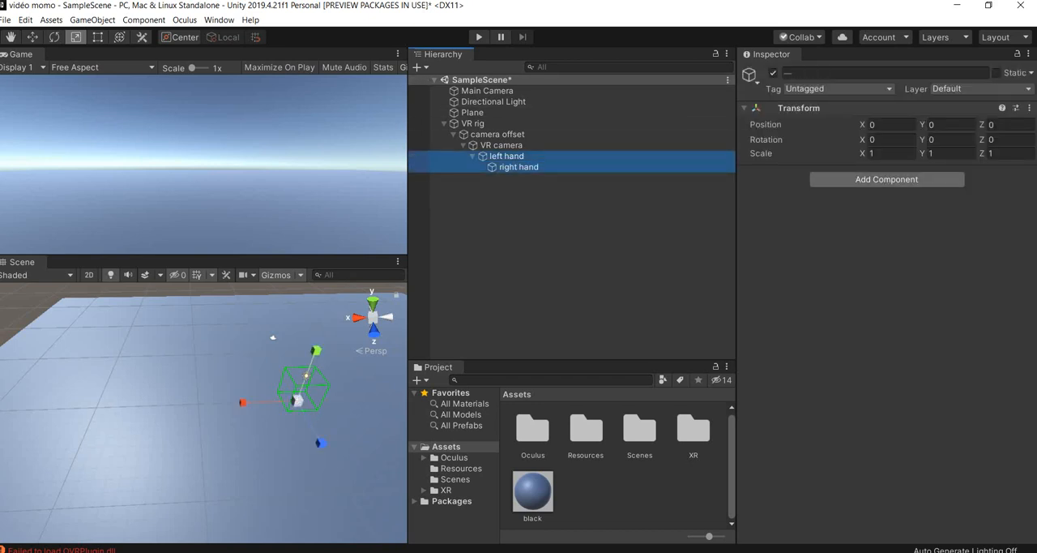
left_click(887, 180)
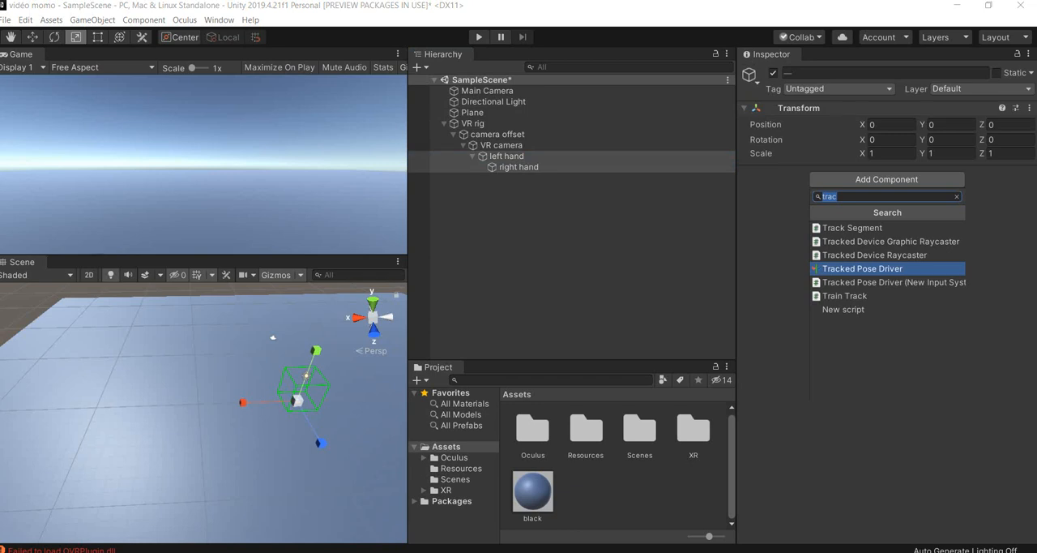
key("BackSpace")
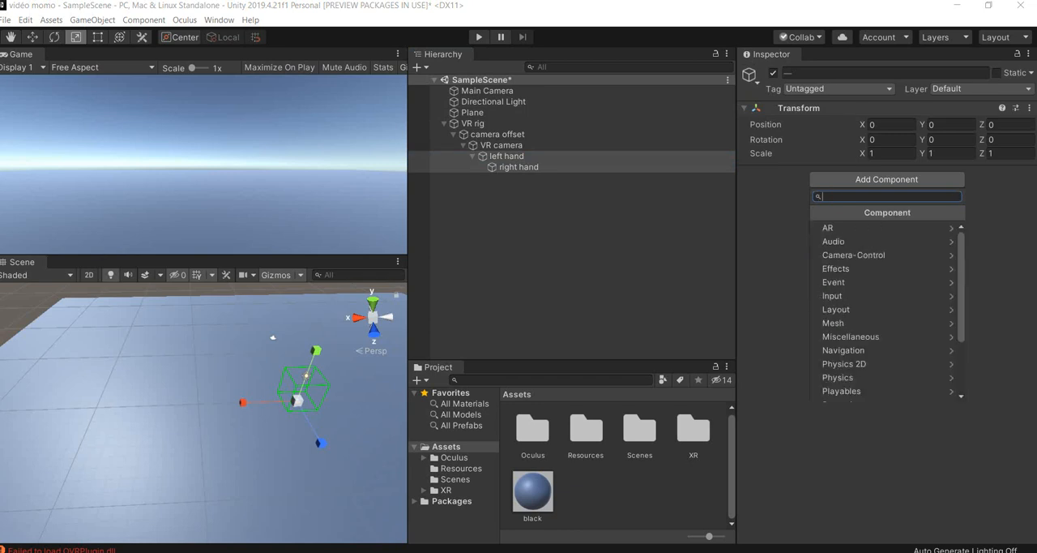
type("XR controller")
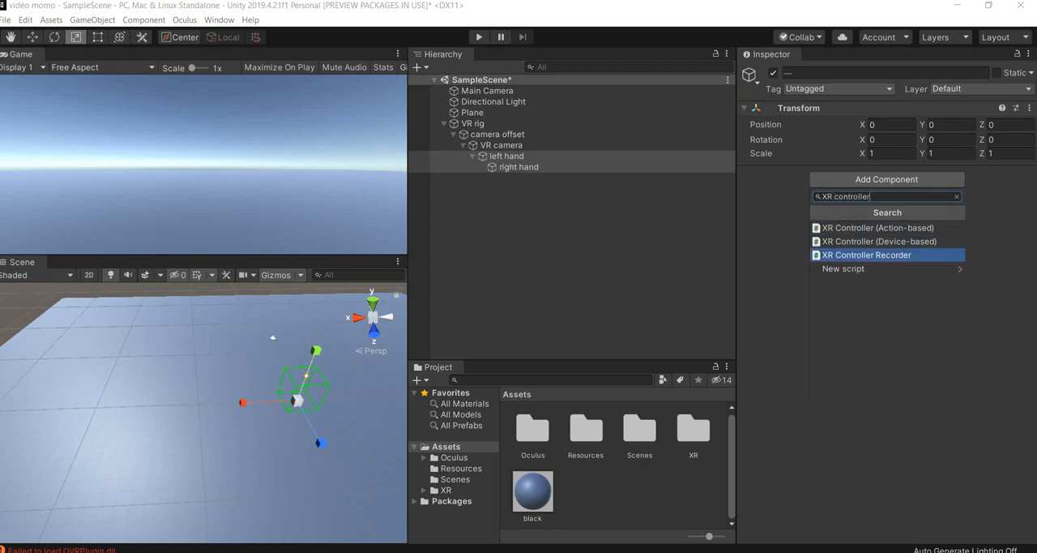
left_click(865, 229)
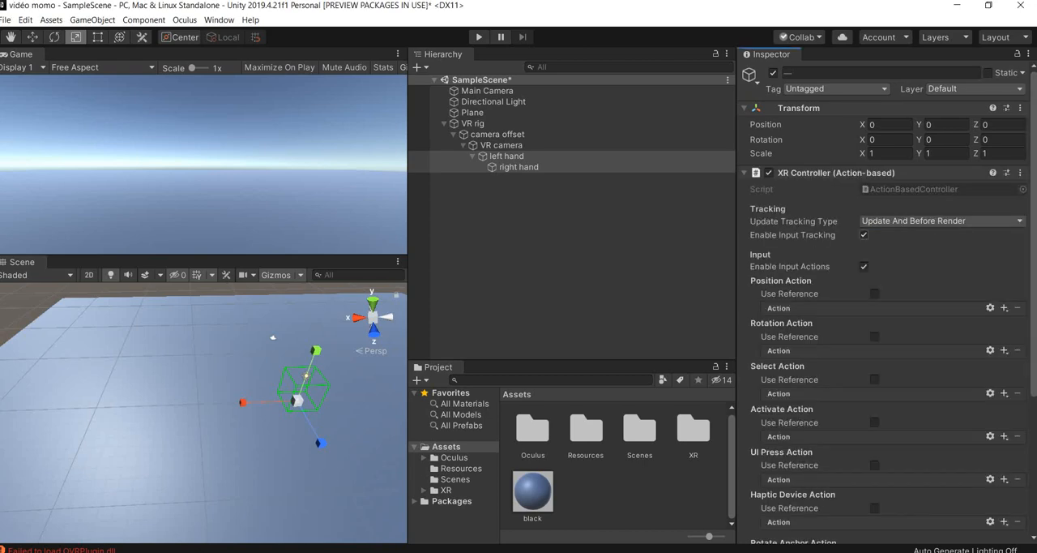
left_click(836, 172)
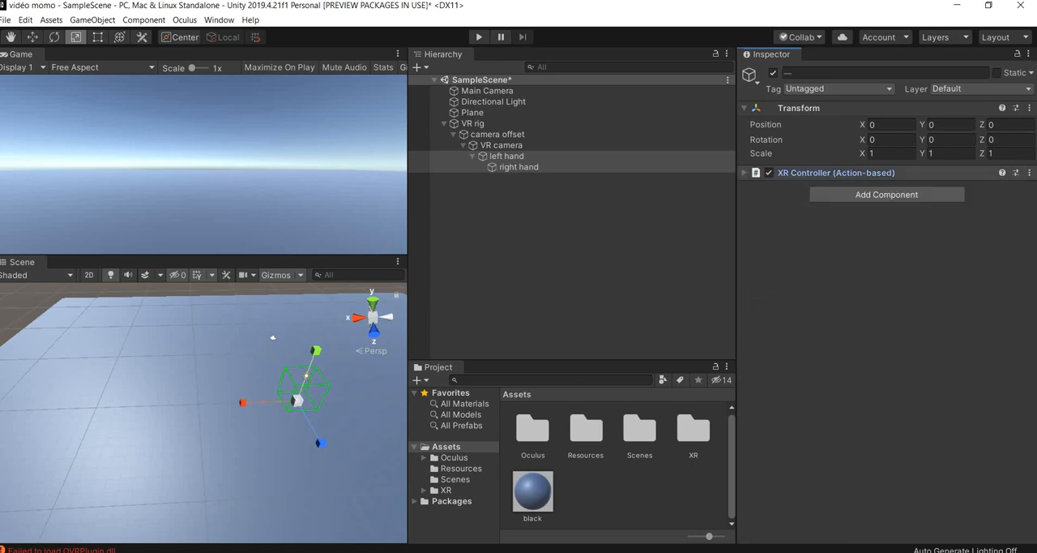
- Assign the left hand and right hand objects as the Model Prefab of their own XR Controller components
left_click(507, 157)
left_click(518, 167)
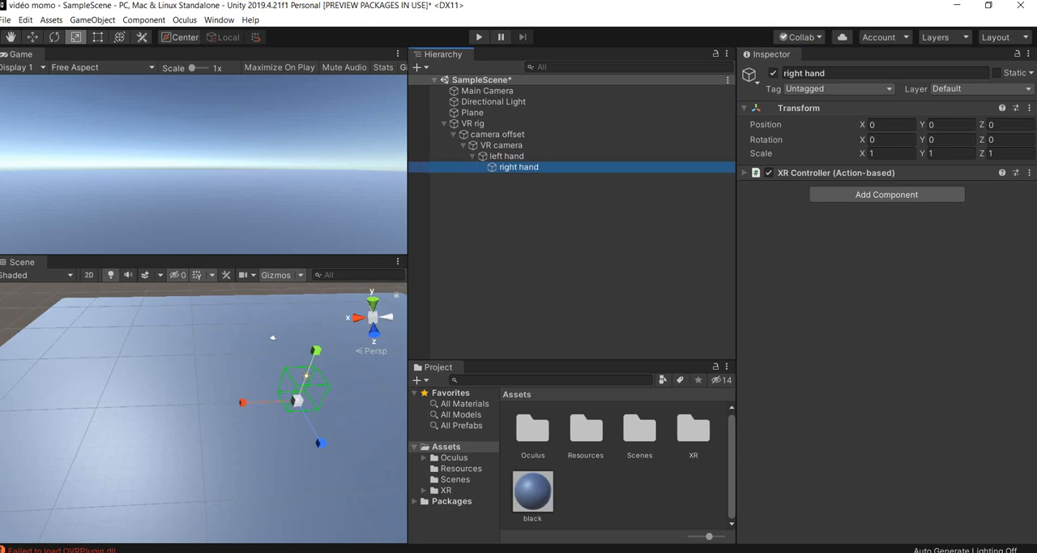
left_click(836, 173)
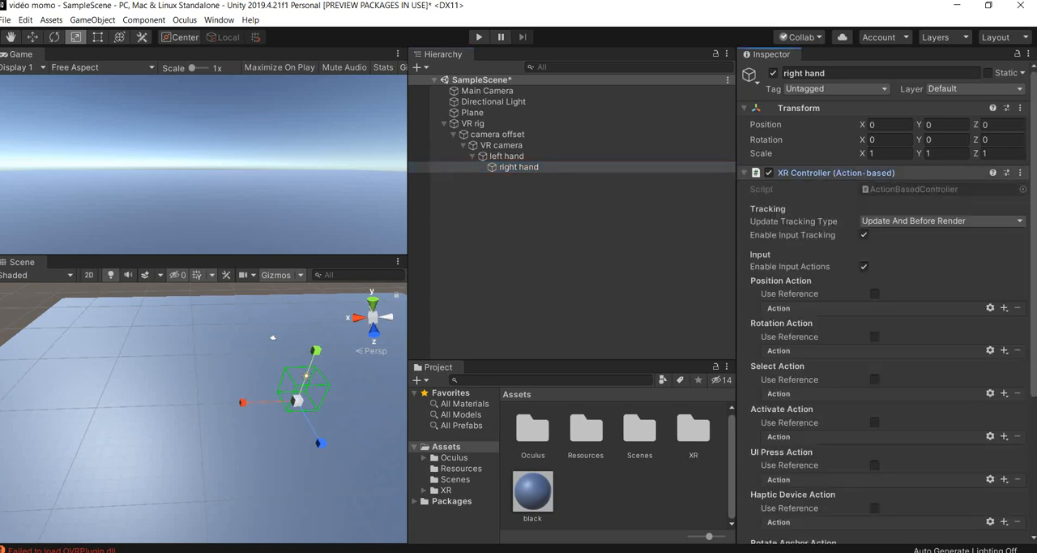
left_click(942, 221)
left_click(941, 222)
scroll(932, 243, "down", 5)
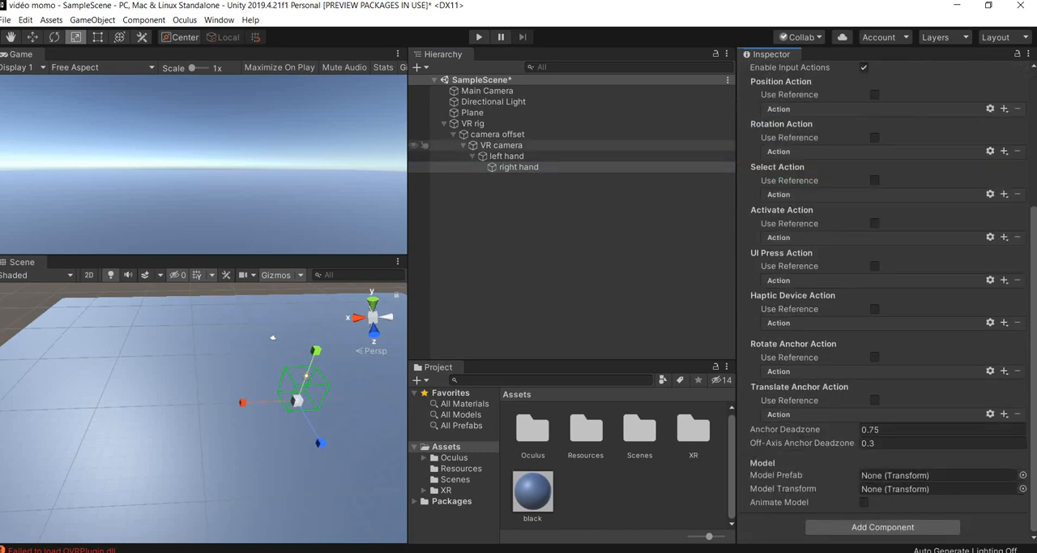
left_click(507, 157)
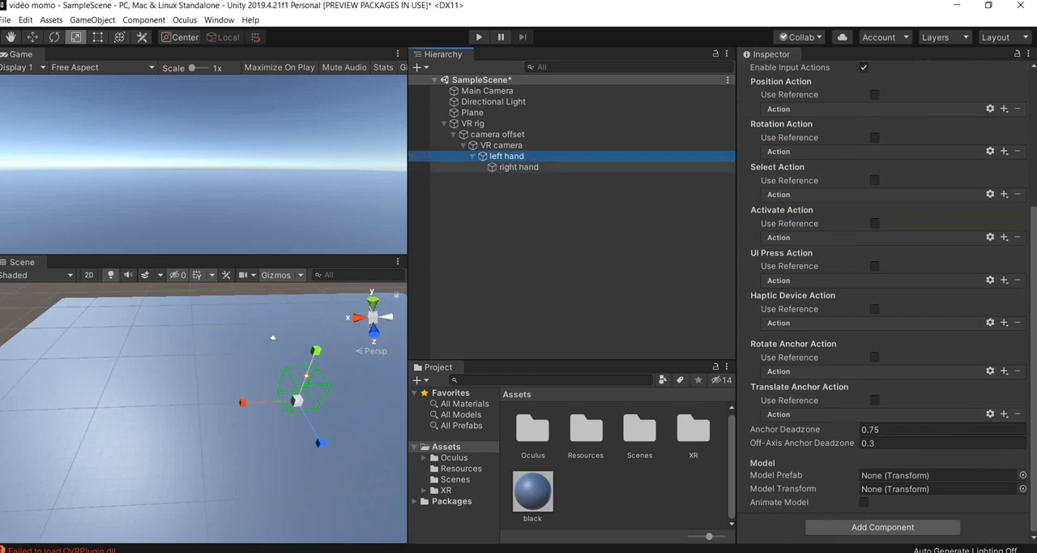
left_click(900, 460)
left_click(919, 475)
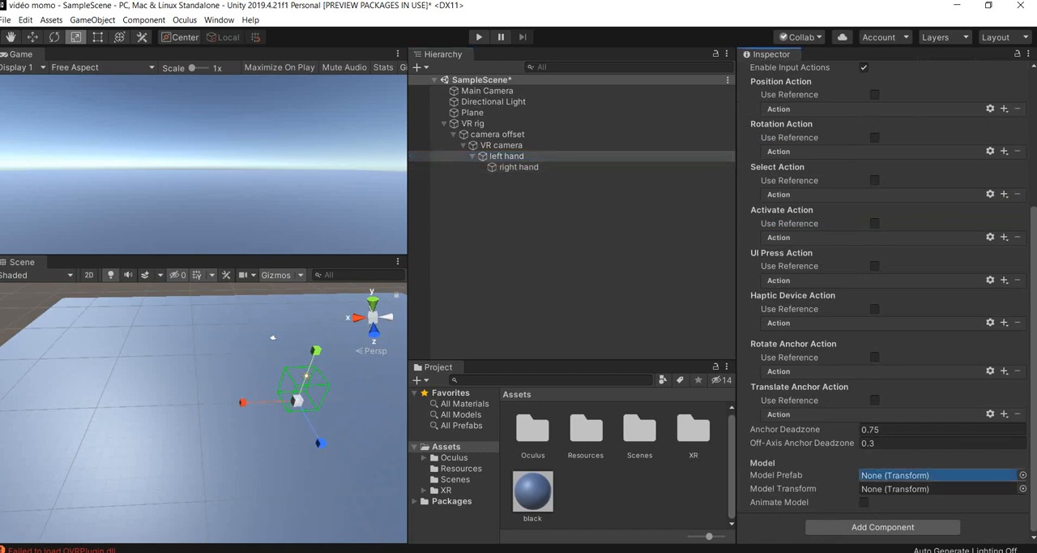
left_click_drag(507, 156, 919, 475)
left_click_drag(519, 167, 920, 474)
scroll(885, 300, "up", 6)
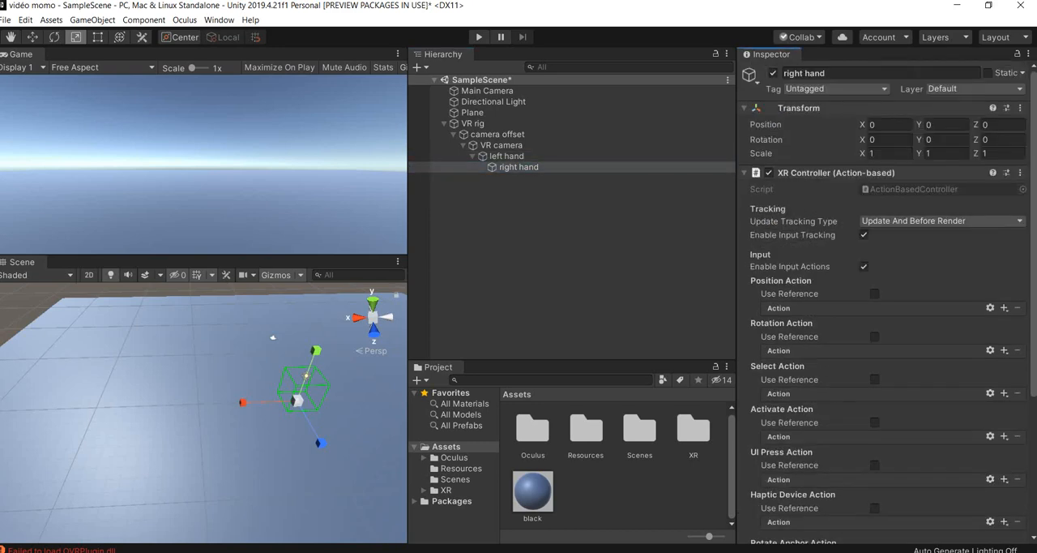
left_click(919, 221)
left_click(920, 221)
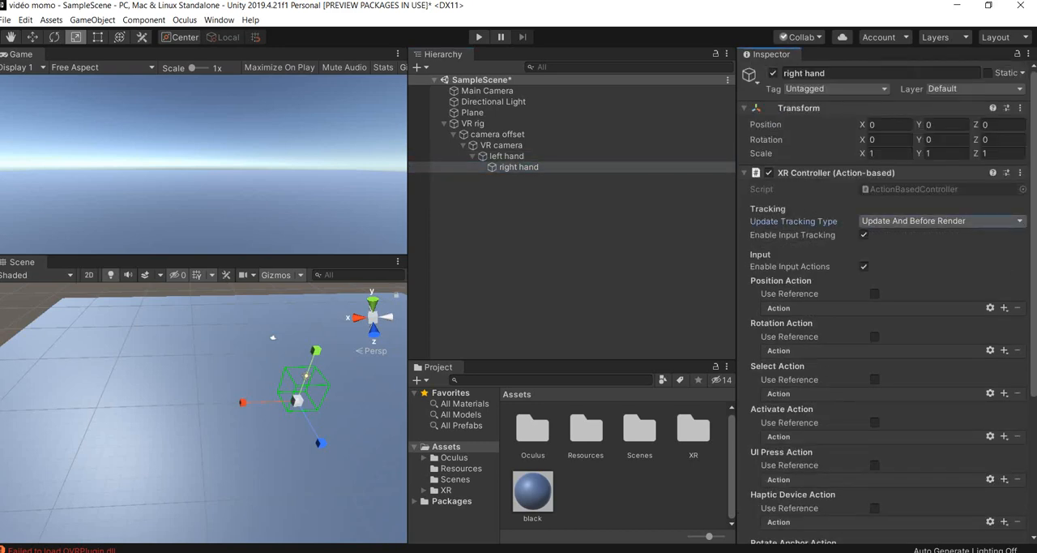
scroll(920, 221, "down", 4)
scroll(919, 221, "up", 4)
- Try to add an XR Controller (Device-based) component to the right hand object
left_click(836, 173)
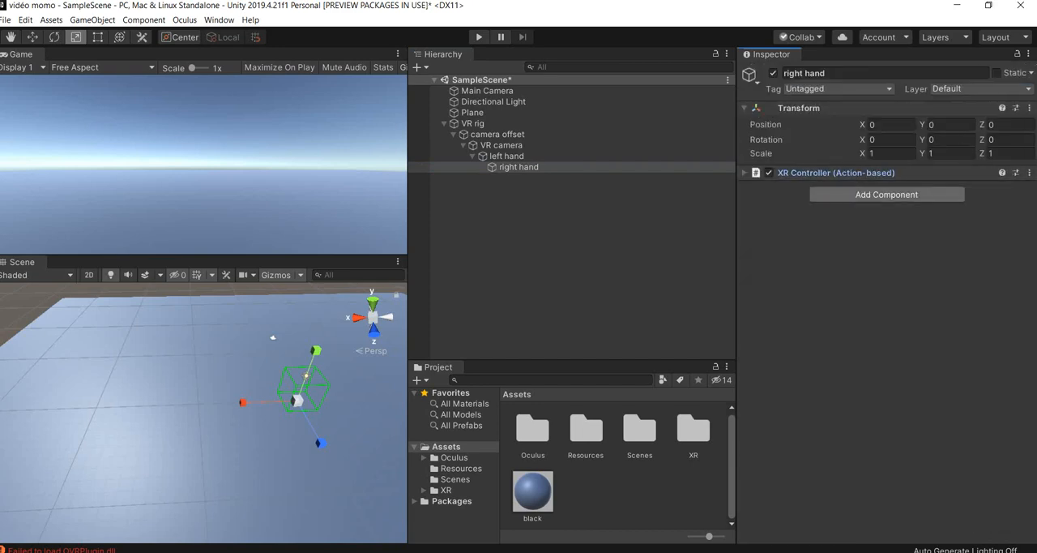
left_click(887, 195)
key("Down")
key("Down")
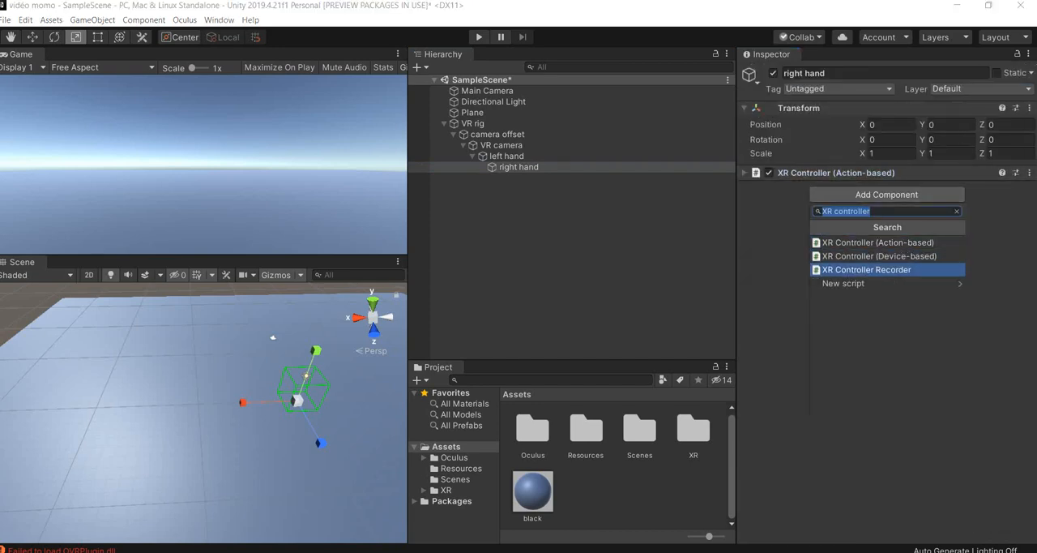
key("Up")
key("Return")
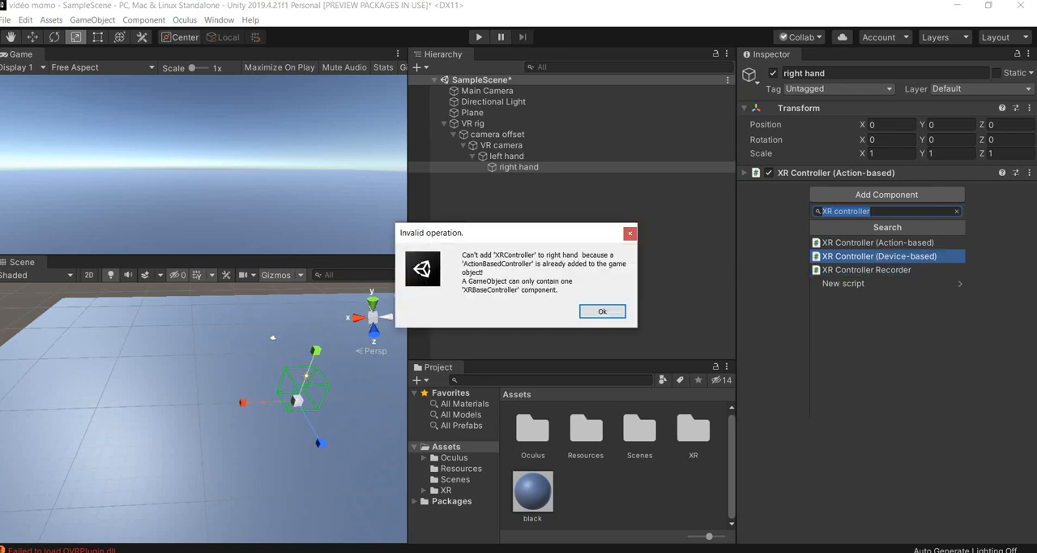
key("Return")
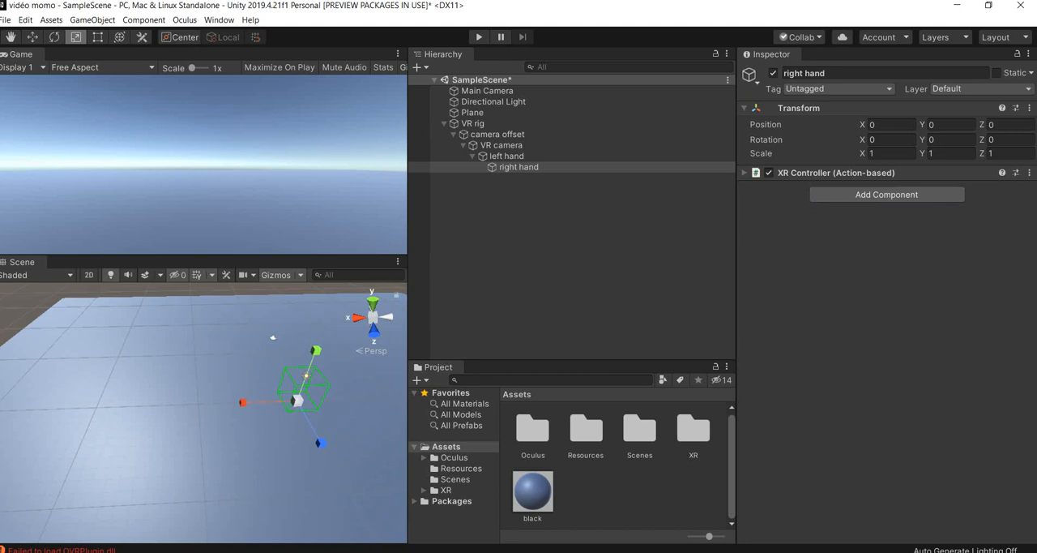
- Review the Model settings of the right hand's XR Controller (Action-based) component
left_click(505, 156)
left_click(472, 156)
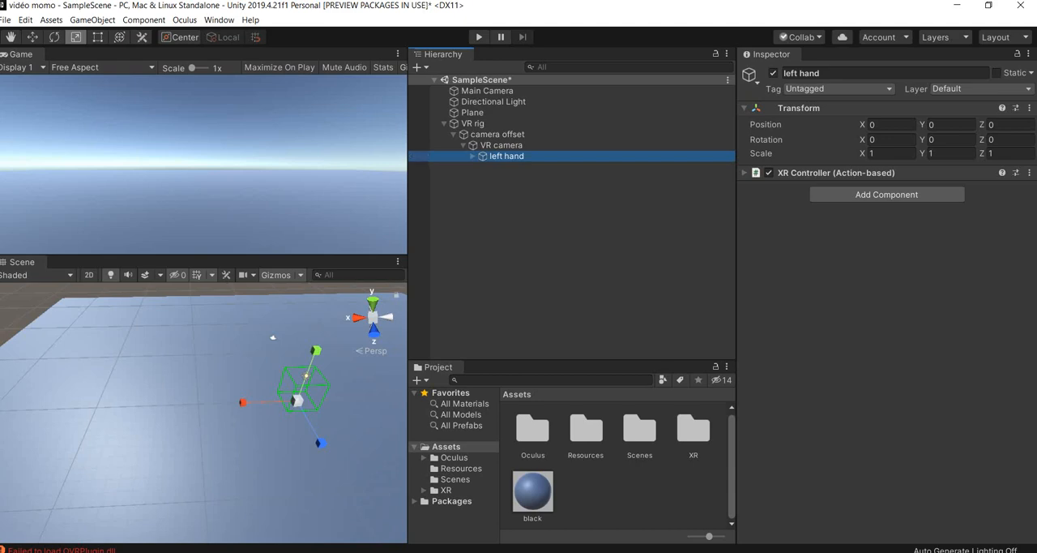
left_click(473, 156)
left_click(518, 167)
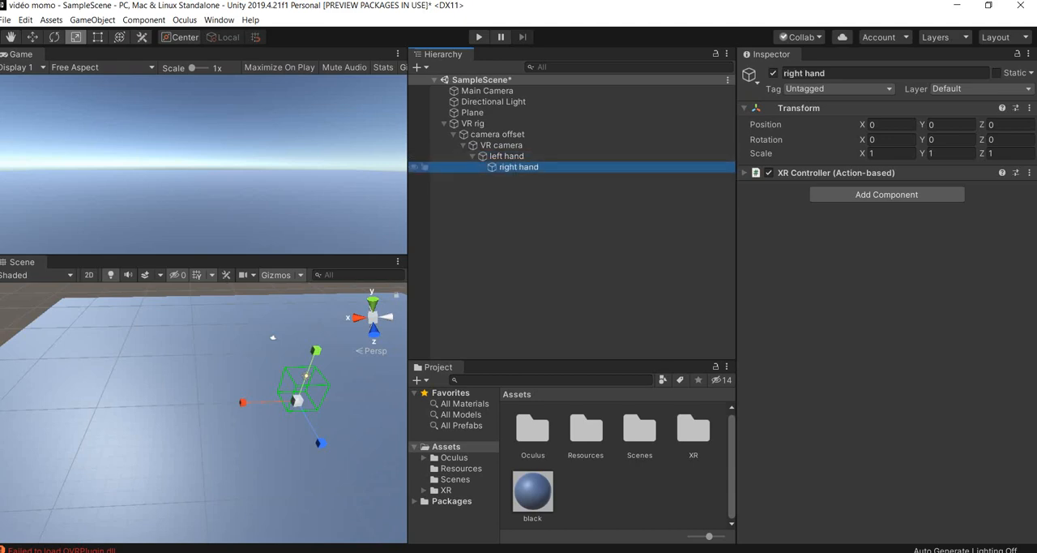
left_click(932, 172)
scroll(931, 284, "down", 6)
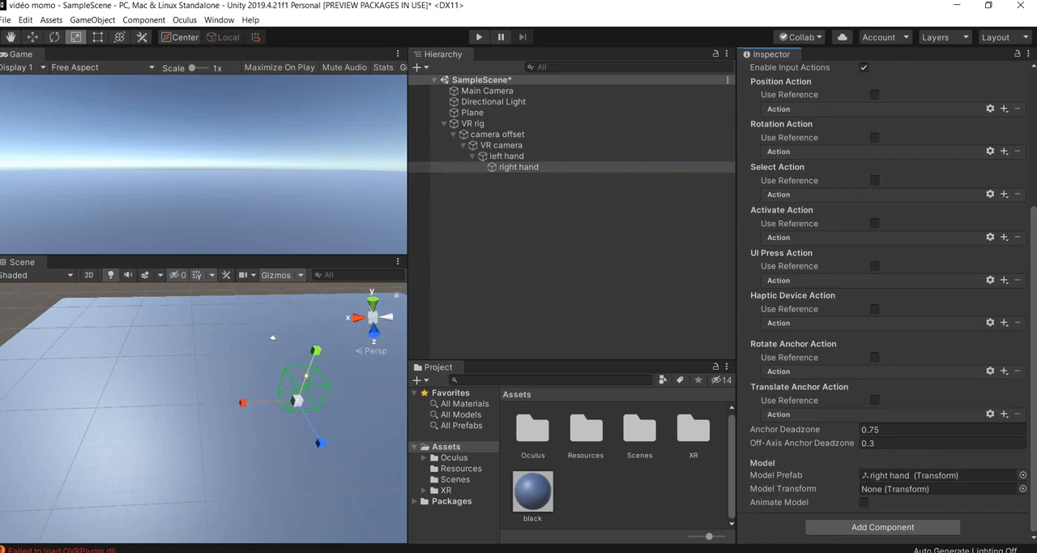
- Open the Prefabs folder inside Assets/Oculus/VR in the project assets
double_click(533, 431)
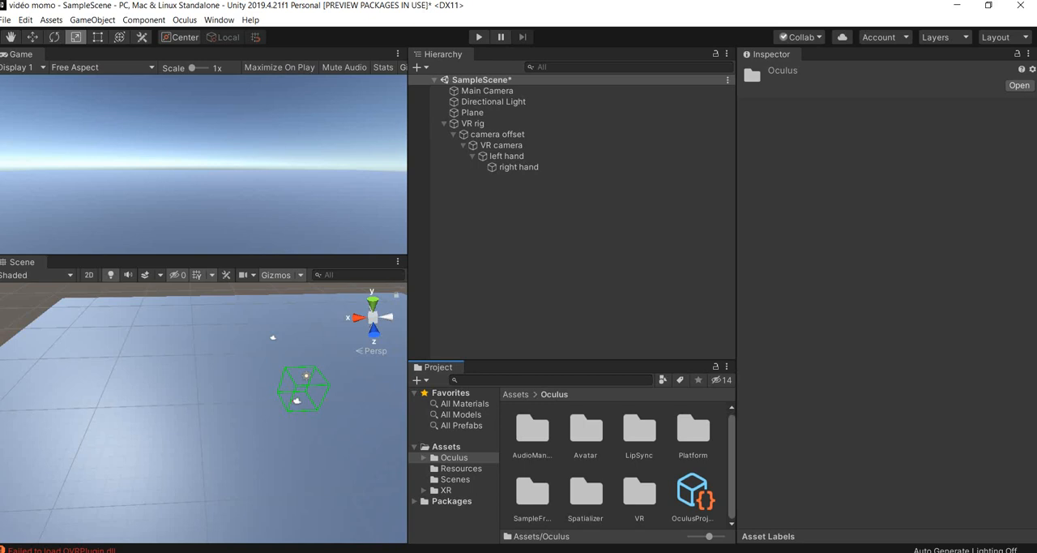
double_click(640, 492)
scroll(616, 462, "down", 1)
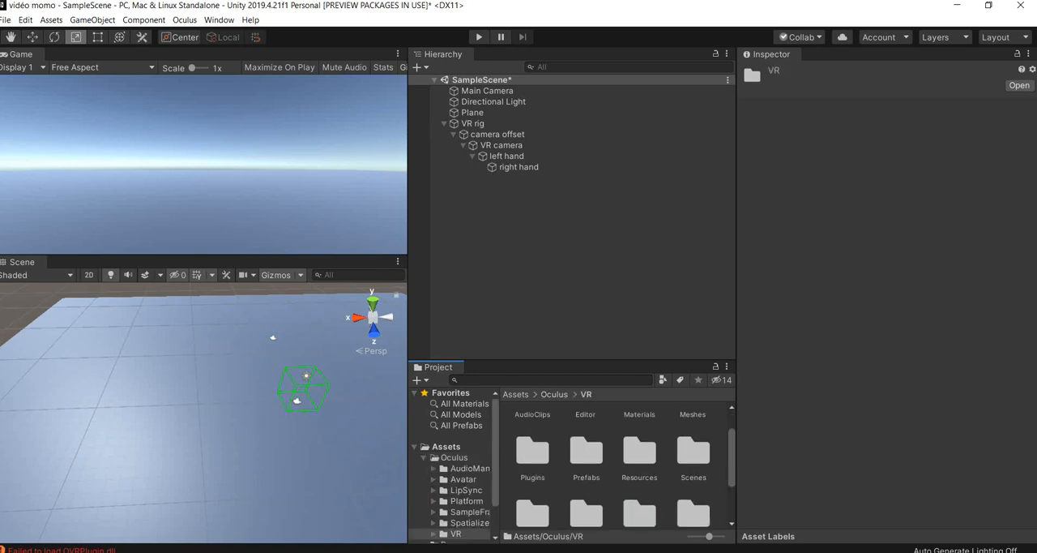
scroll(626, 469, "up", 1)
scroll(596, 458, "down", 1)
double_click(586, 452)
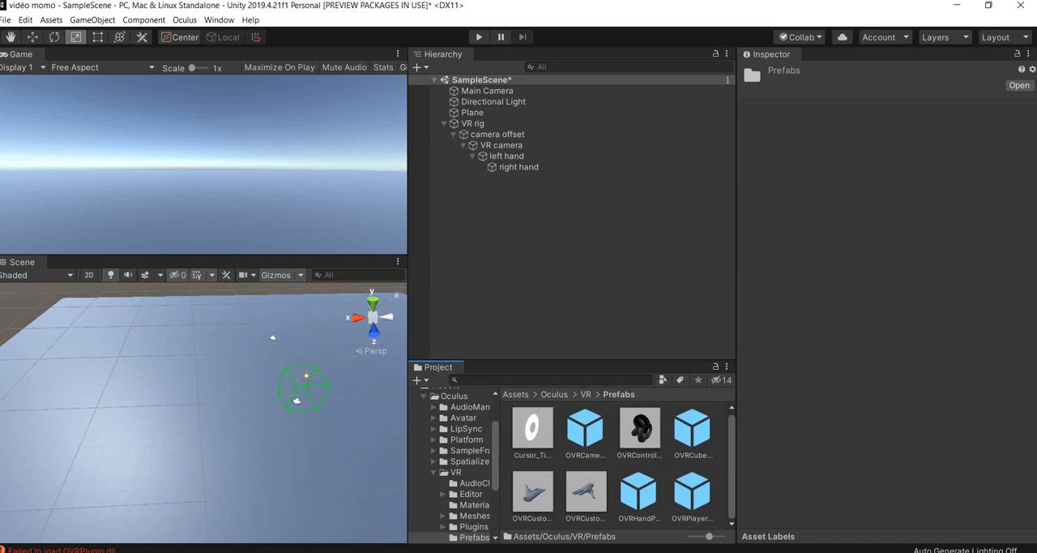
- Assign the OVRCustomHandPrefab_L prefab as the Model Transform of the left hand's XR Controller component
left_click(506, 155)
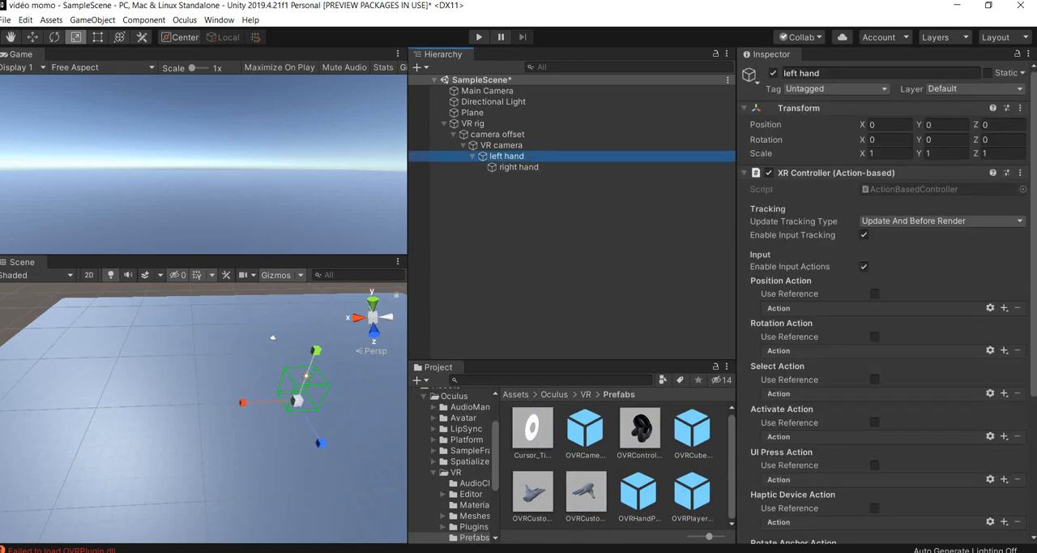
scroll(875, 336, "down", 5)
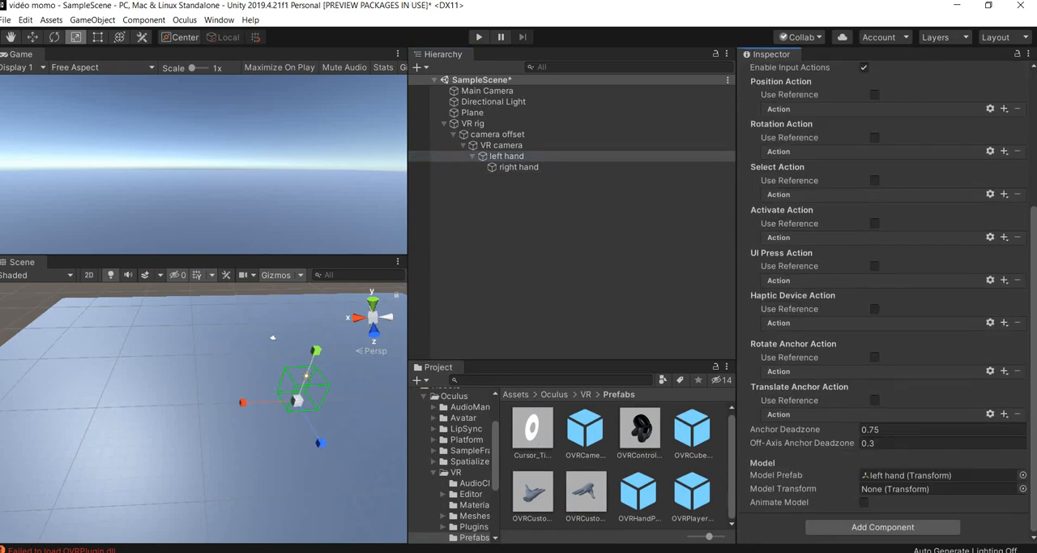
double_click(532, 492)
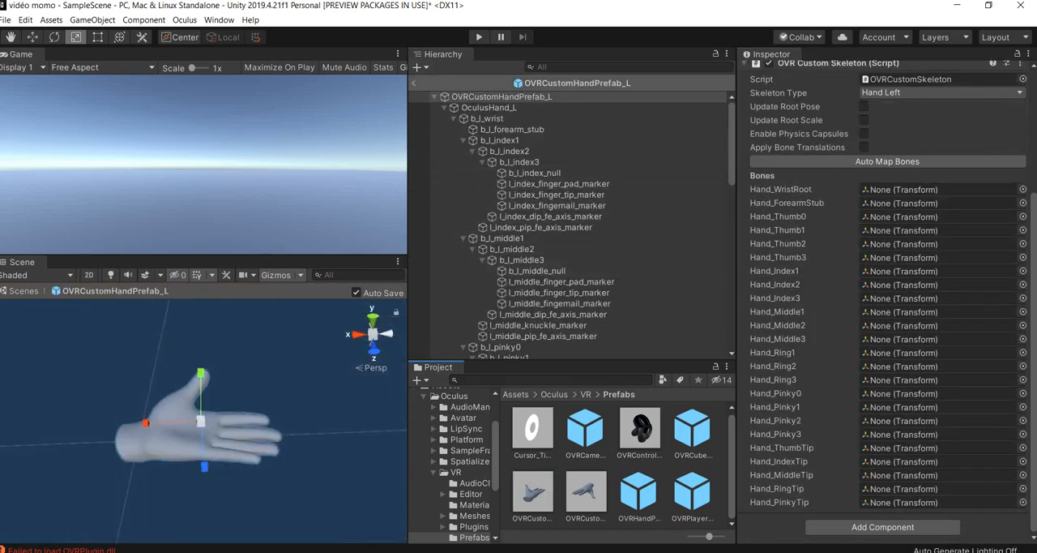
left_click(414, 83)
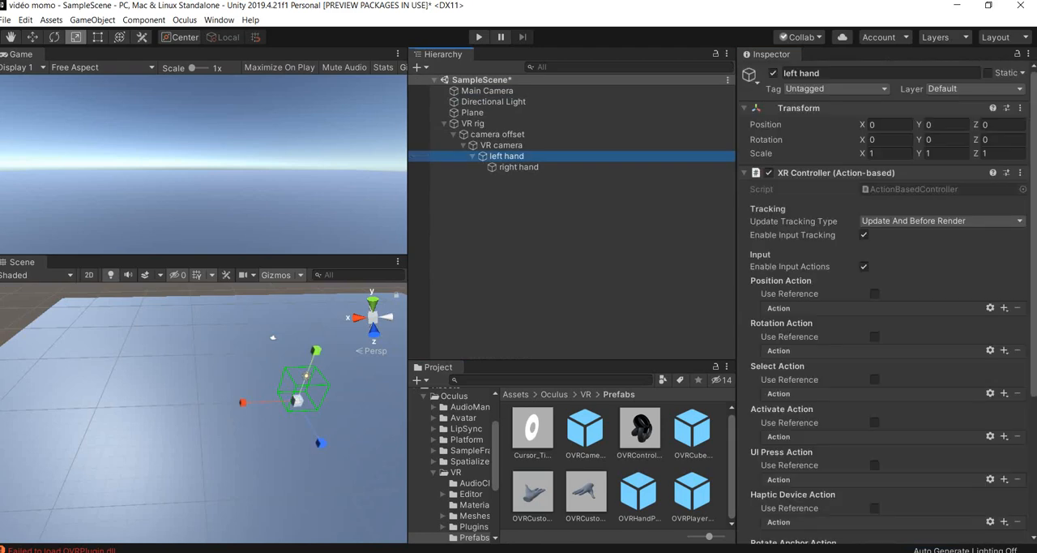
scroll(884, 324, "down", 5)
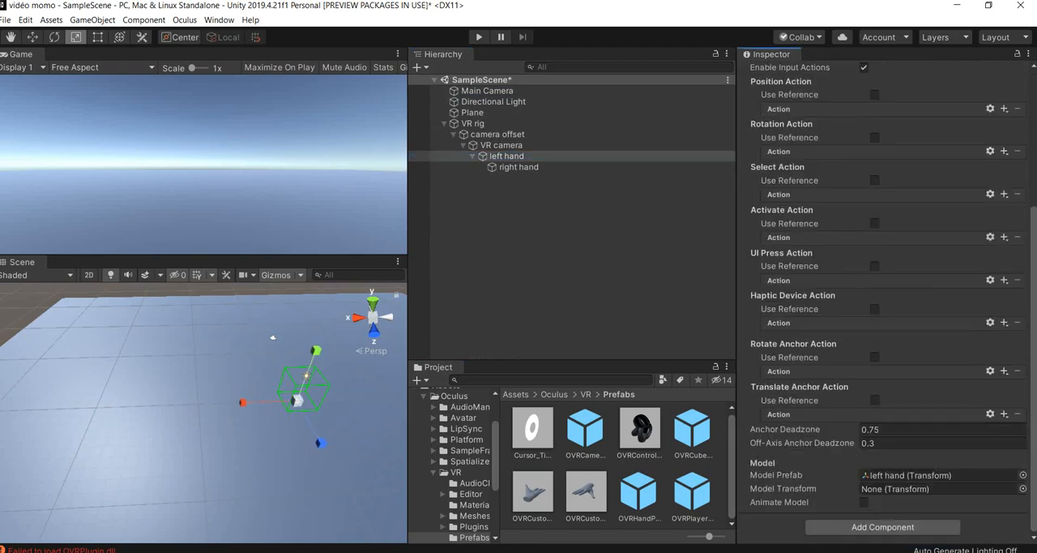
left_click(532, 493)
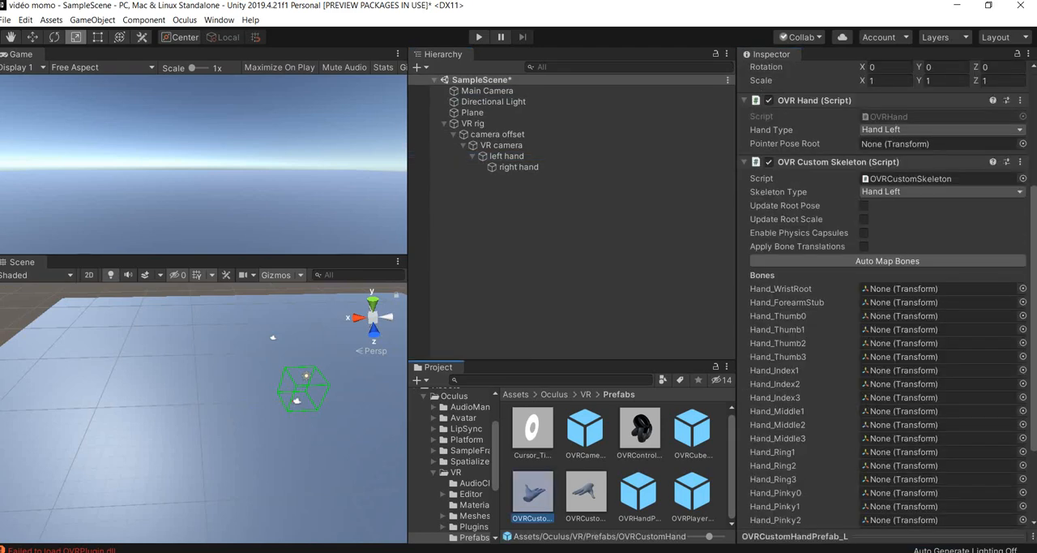
left_click(506, 155)
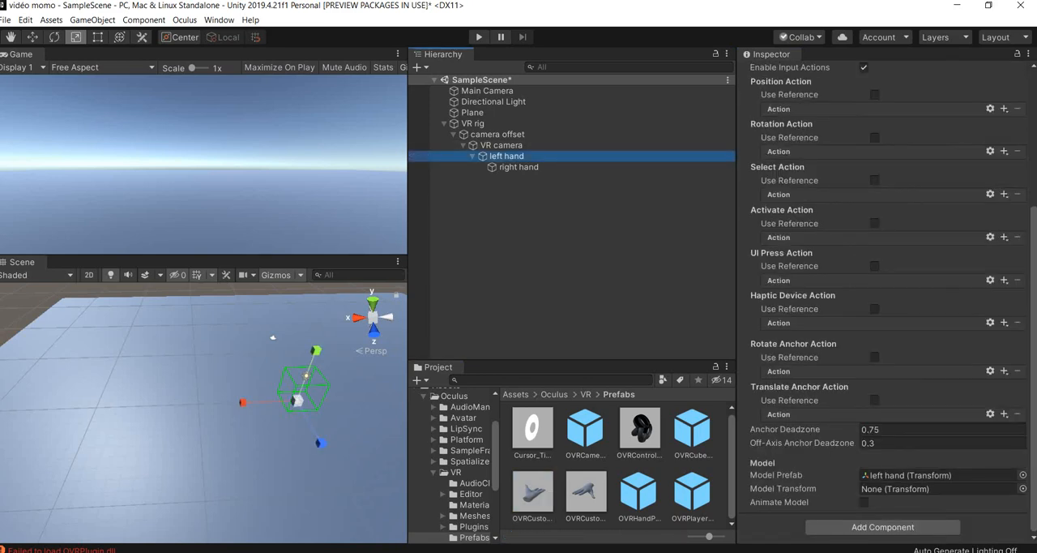
left_click(532, 493)
left_click_drag(533, 493, 924, 488)
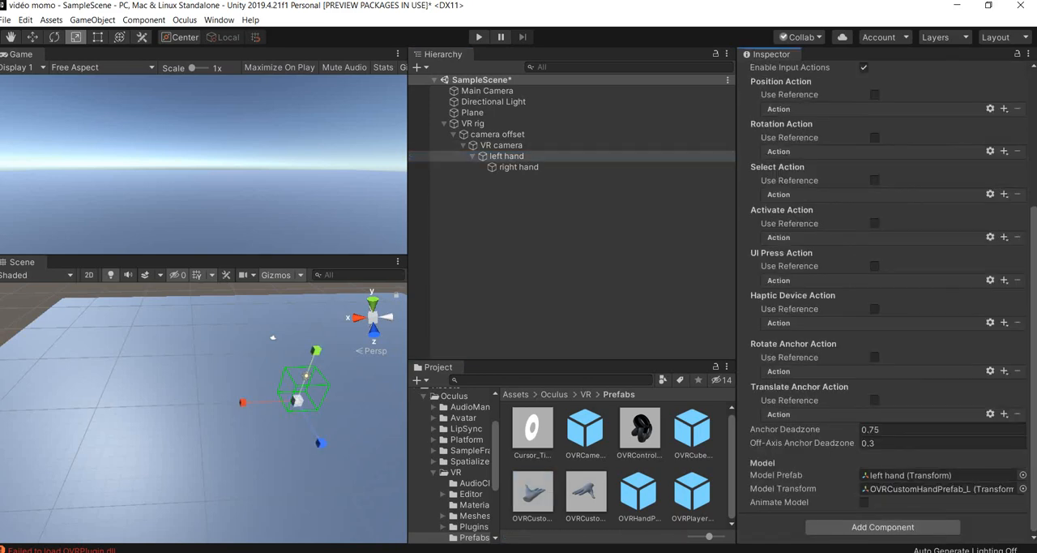
- Assign the OVRCustomHandPrefab_R prefab as the Model Transform of the right hand's XR Controller component
left_click(518, 167)
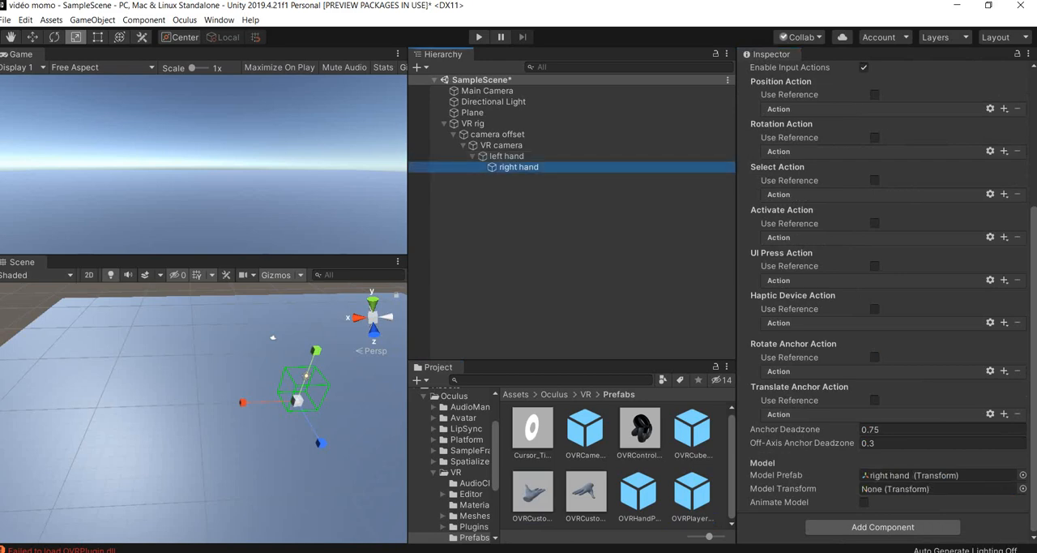
left_click(586, 493)
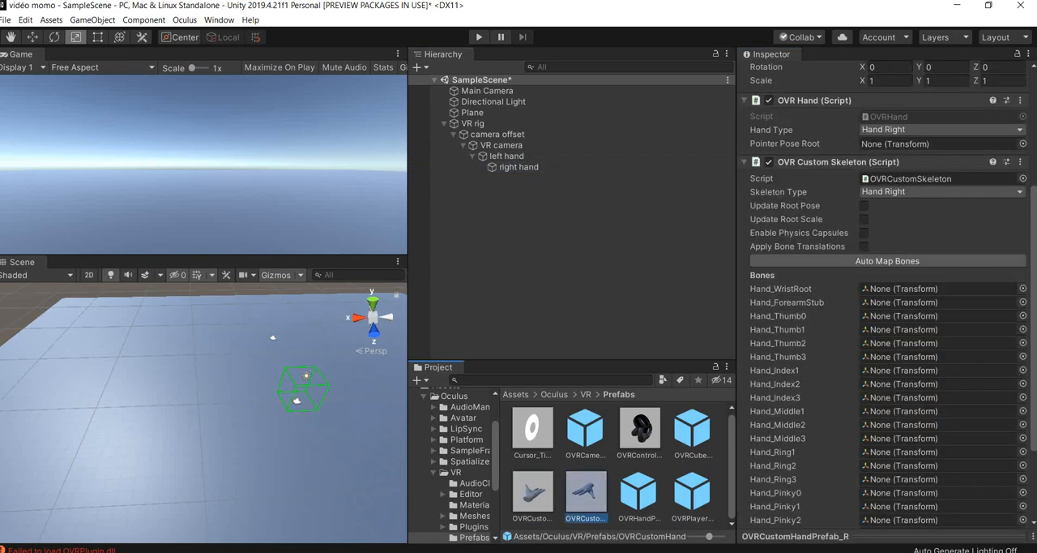
left_click(519, 167)
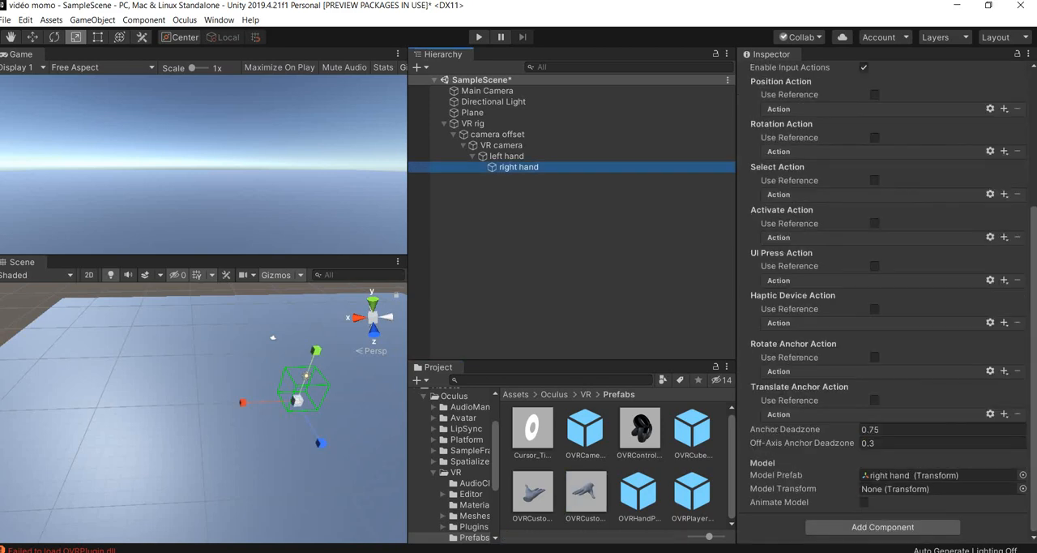
left_click(1023, 476)
left_click_drag(585, 493, 931, 489)
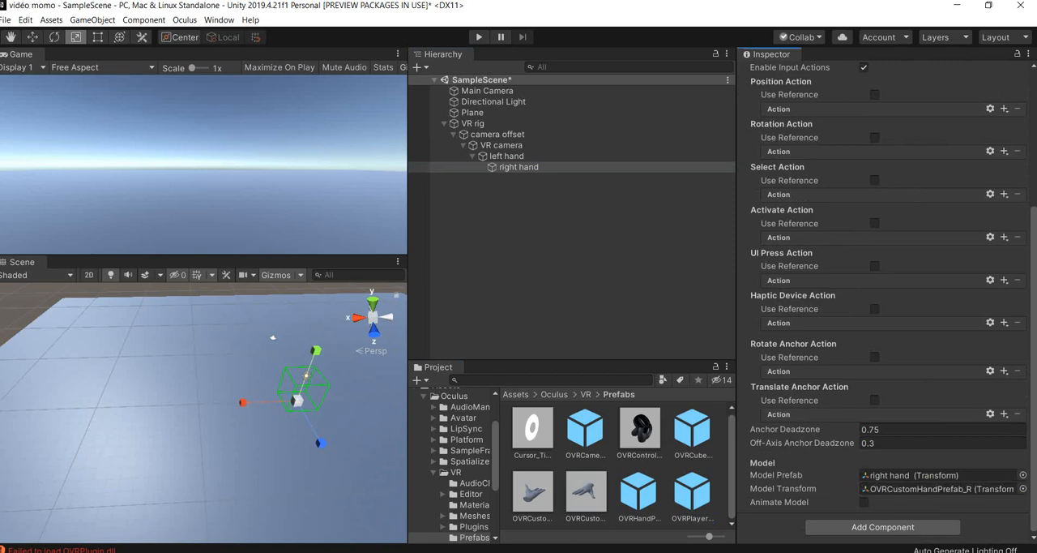
- Review the camera offset, VR camera, left hand and right hand objects inside the VR rig, and collapse the rig's hierarchy
left_click(444, 124)
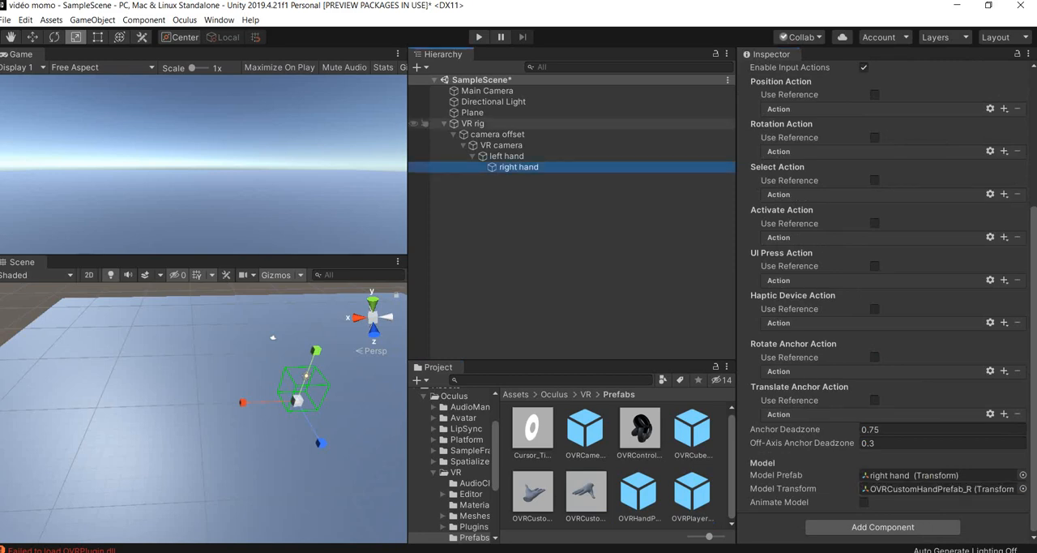
left_click(444, 124)
left_click(493, 135)
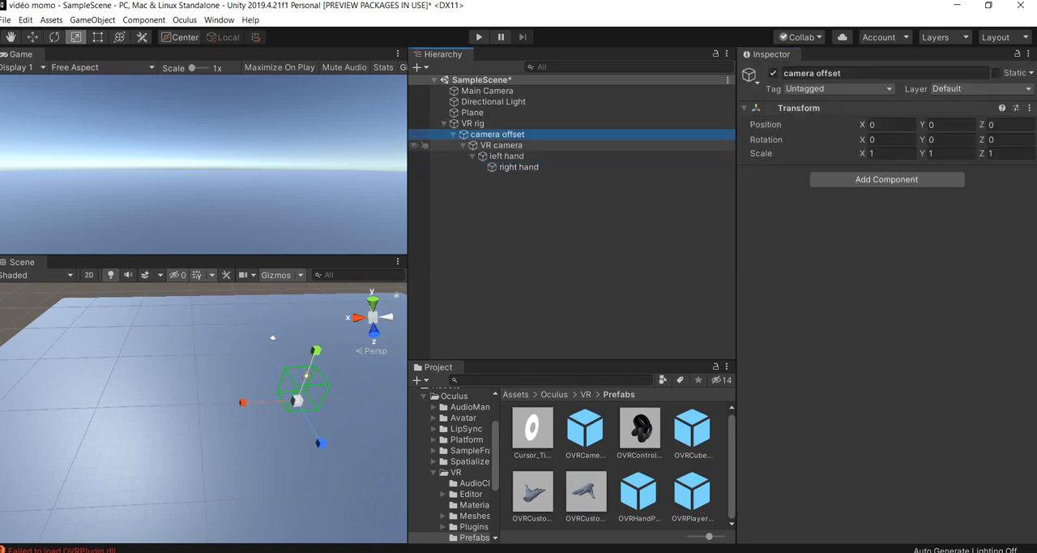
left_click(500, 146)
left_click(505, 156)
left_click(518, 167)
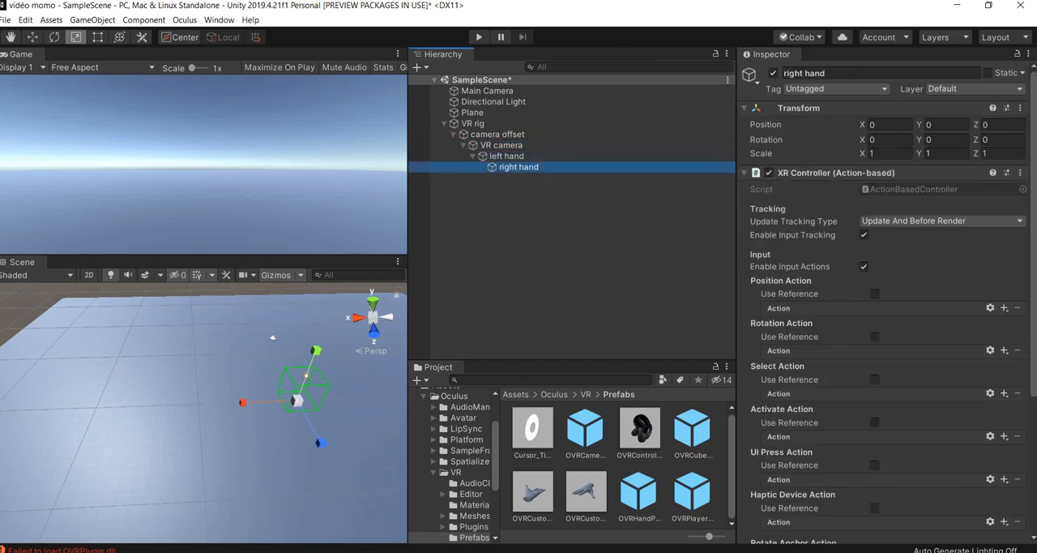
left_click(519, 194)
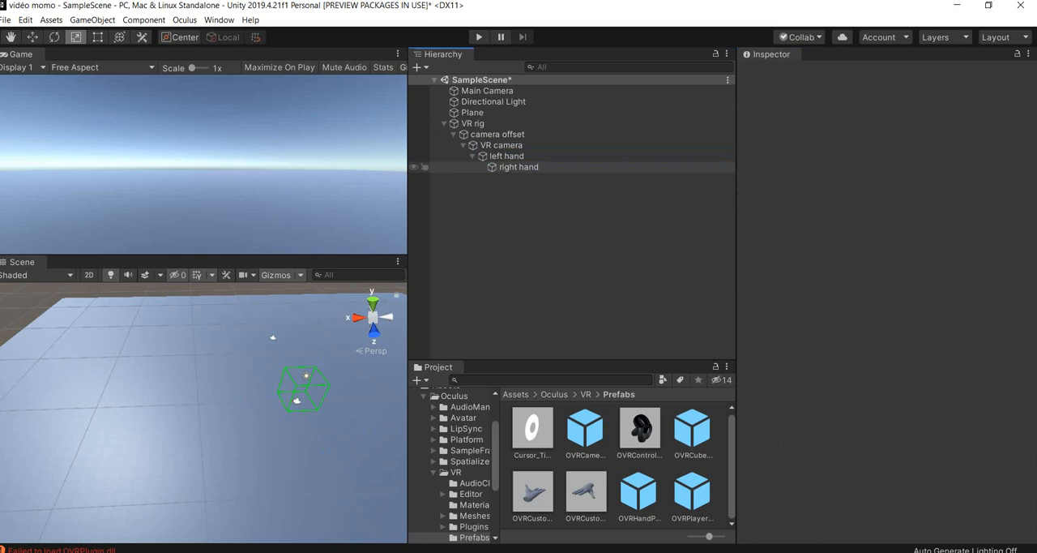
left_click(444, 123)
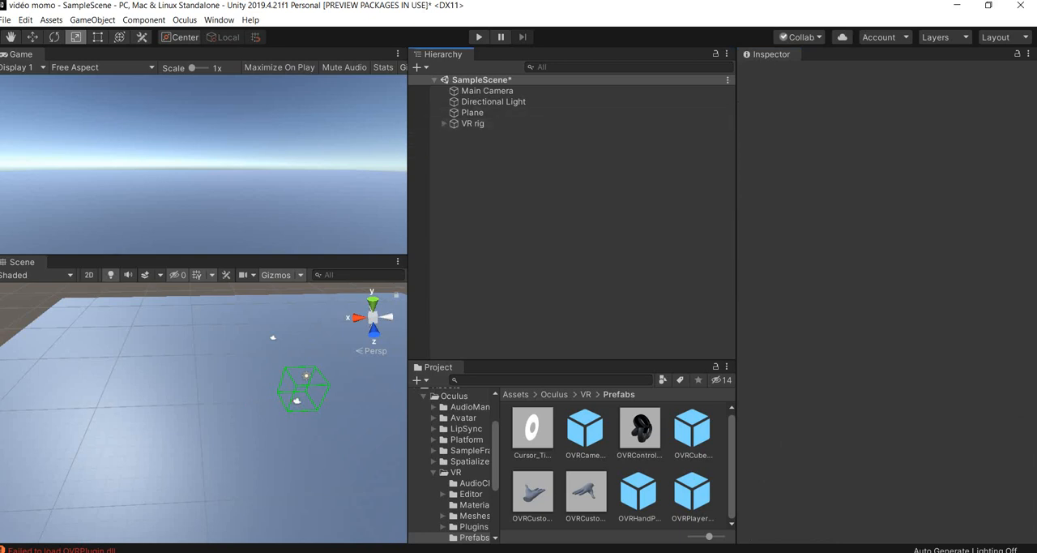
scroll(202, 405, "down", 2)
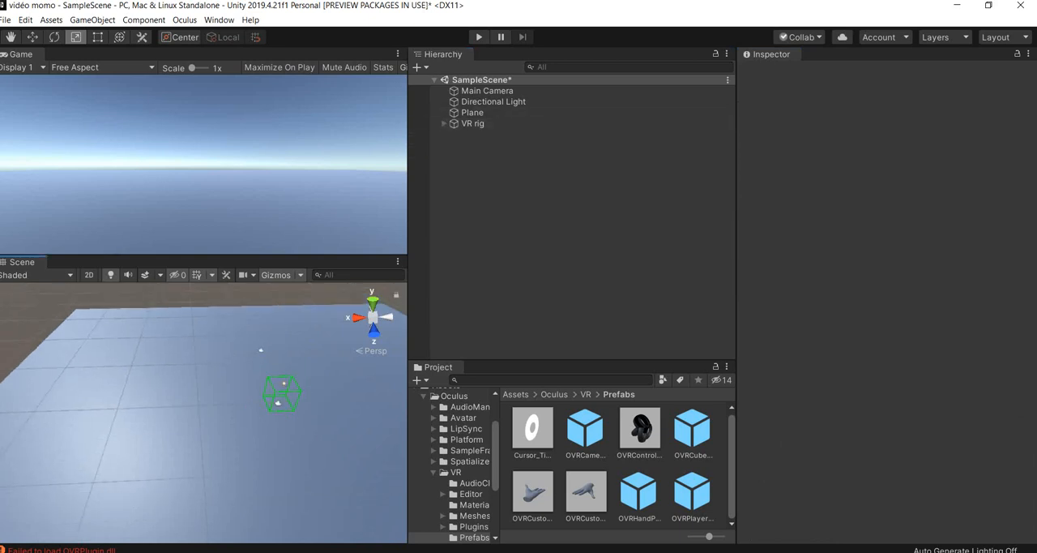
scroll(202, 405, "down", 2)
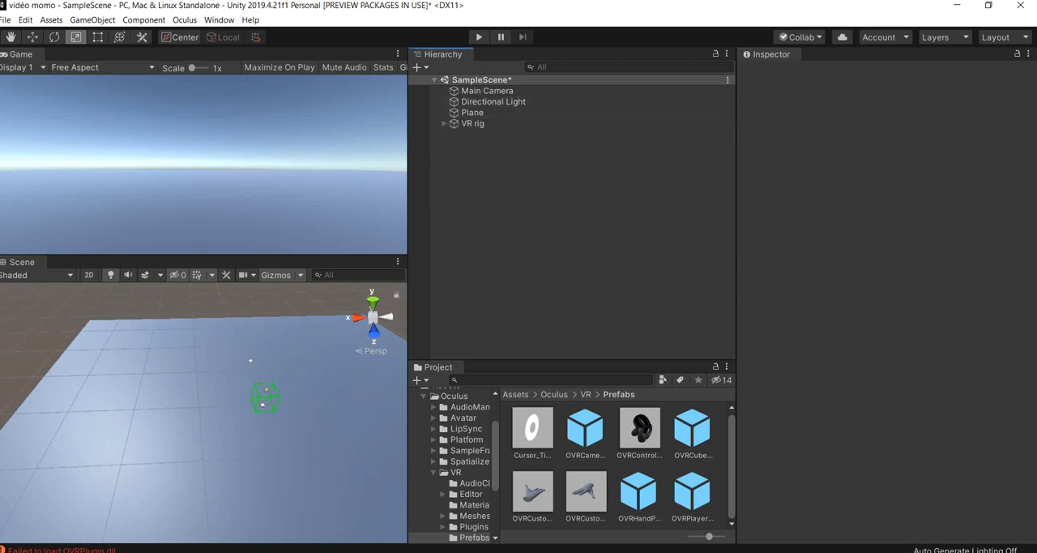